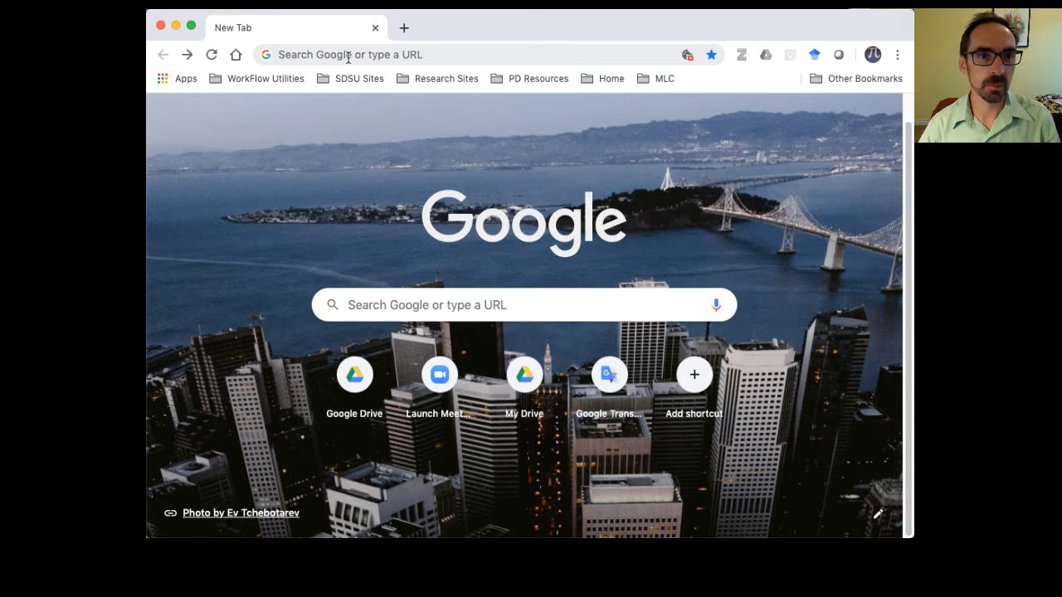
- Open the geogebra.org website in the browser
click(348, 56)
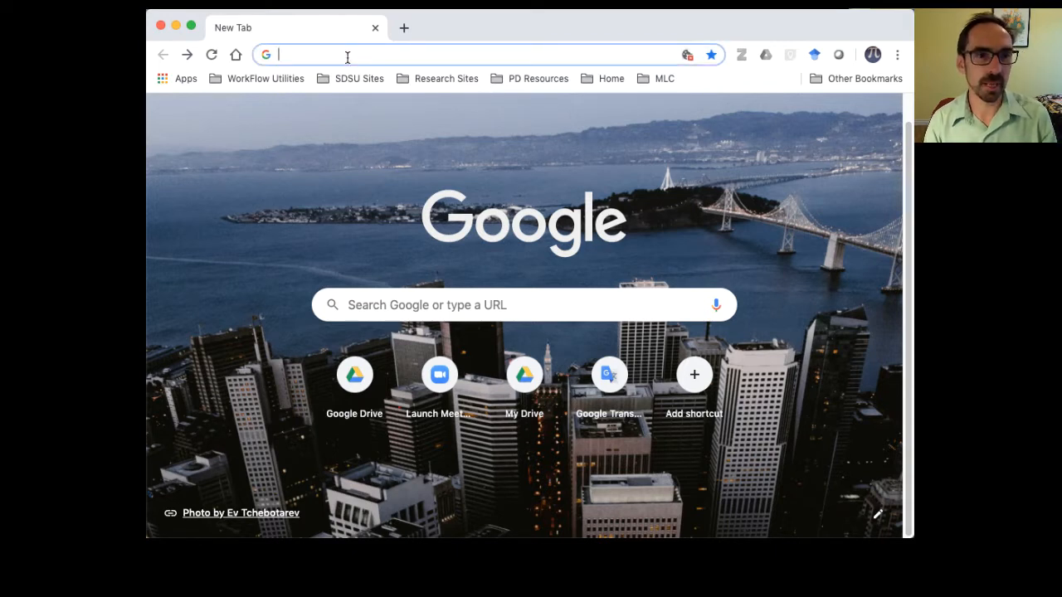
text(ge)
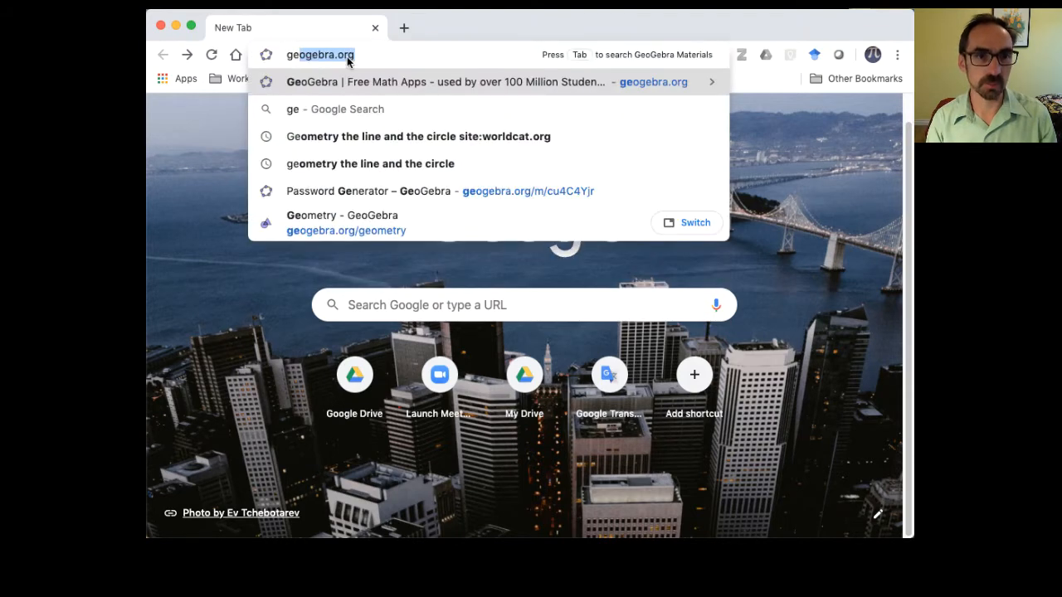
key(Return)
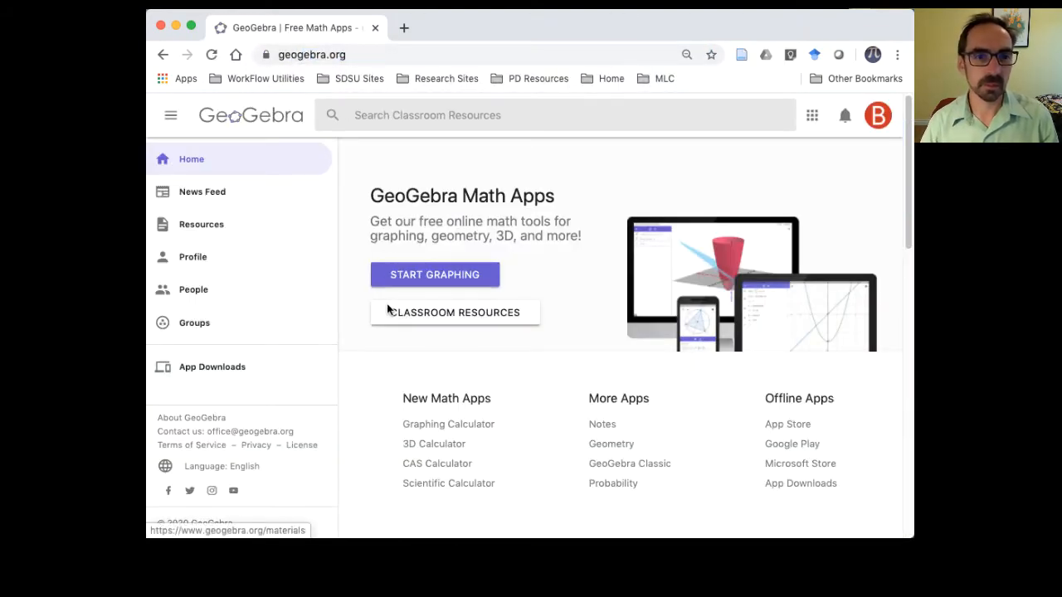
- Start the Graphing Calculator and open the Geometry app from within it
click(413, 277)
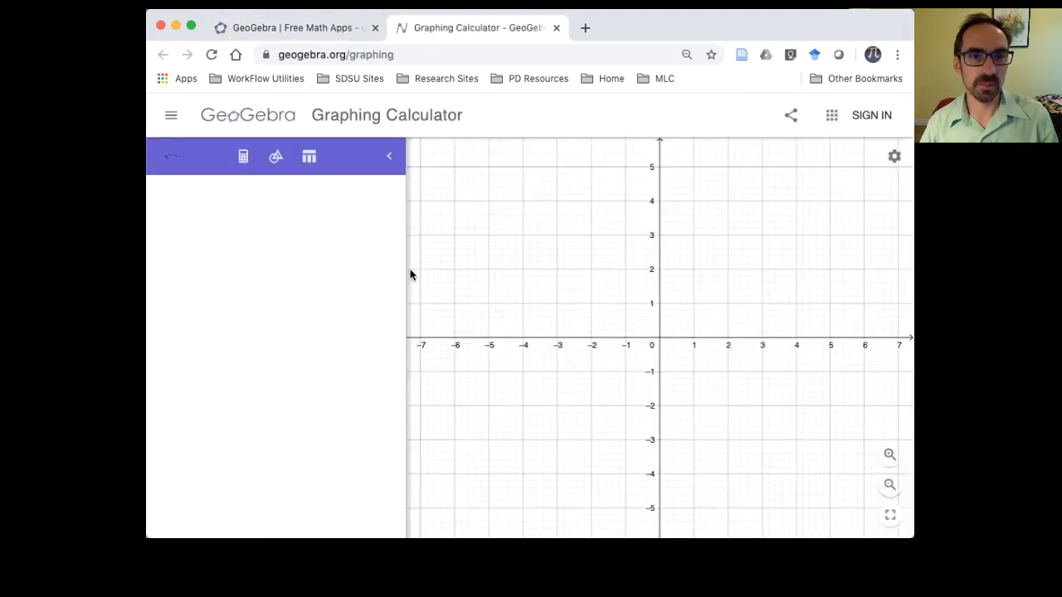
click(697, 397)
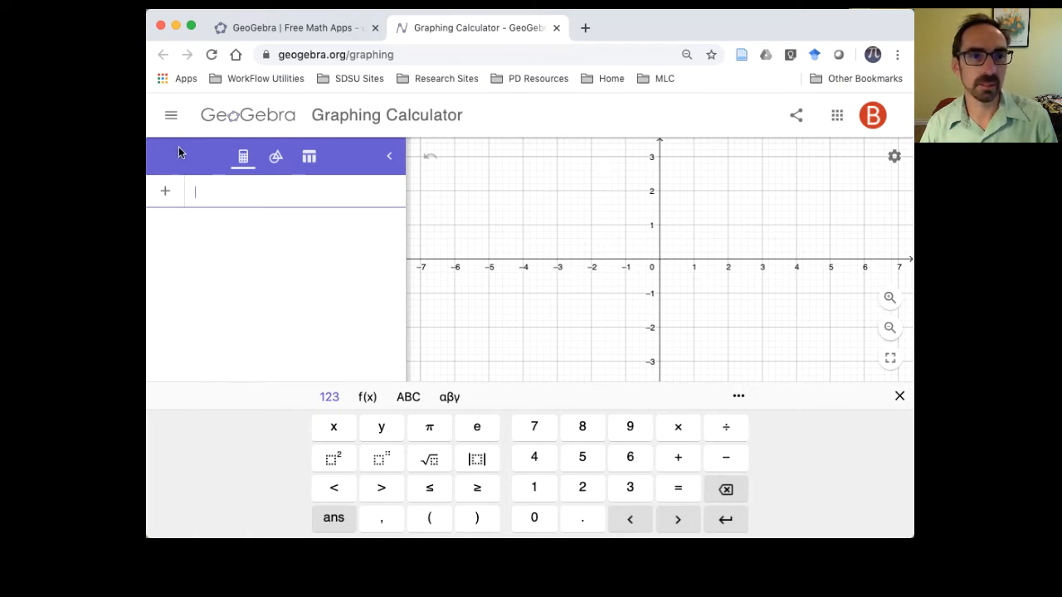
click(169, 119)
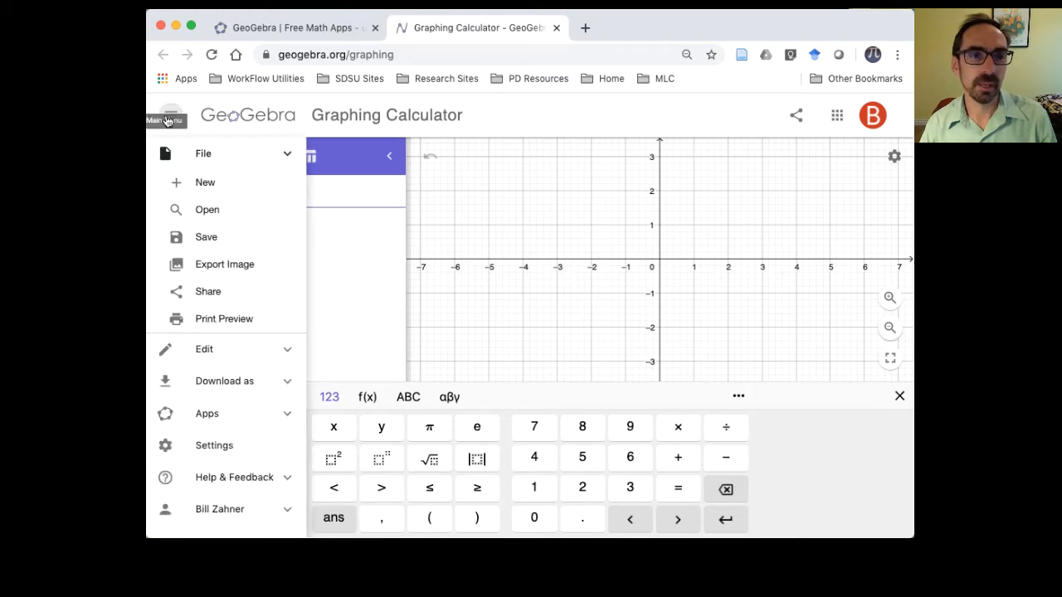
click(254, 414)
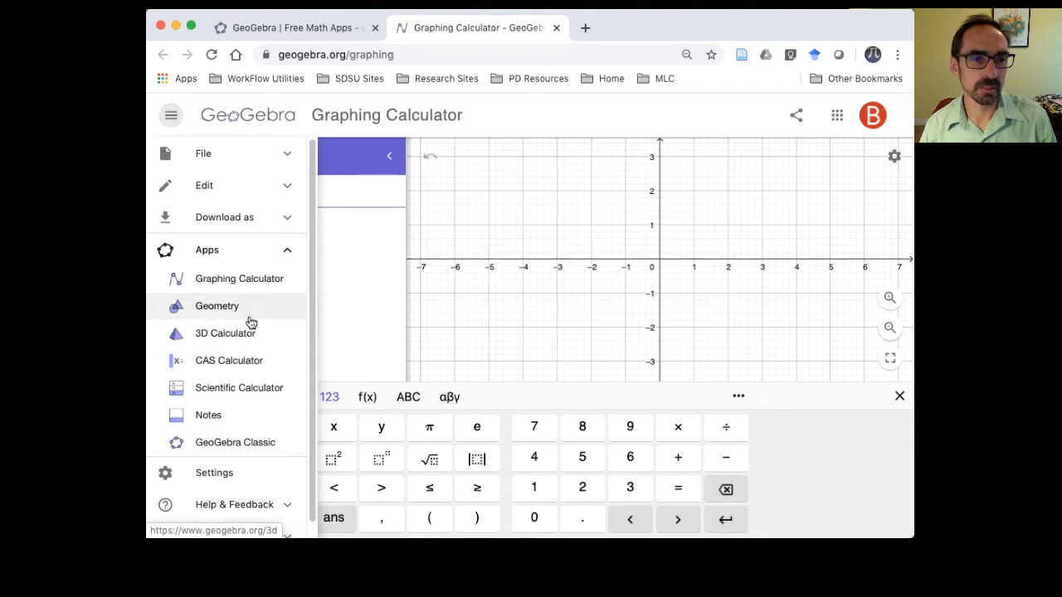
click(215, 308)
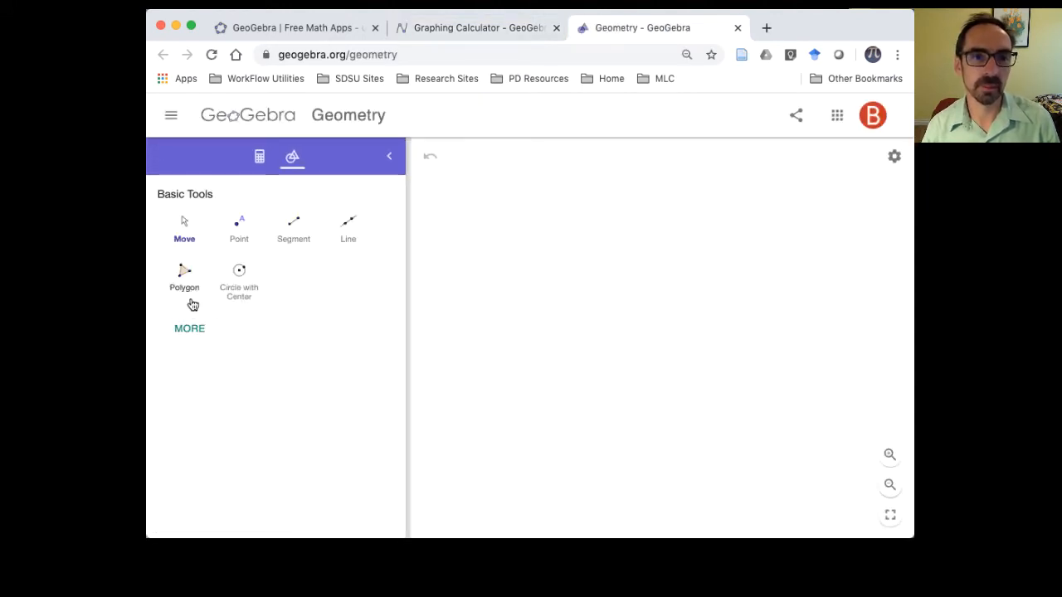
- Open Geometry from the GeoGebra home page and close the duplicate Geometry and Graphing Calculator pages
click(282, 30)
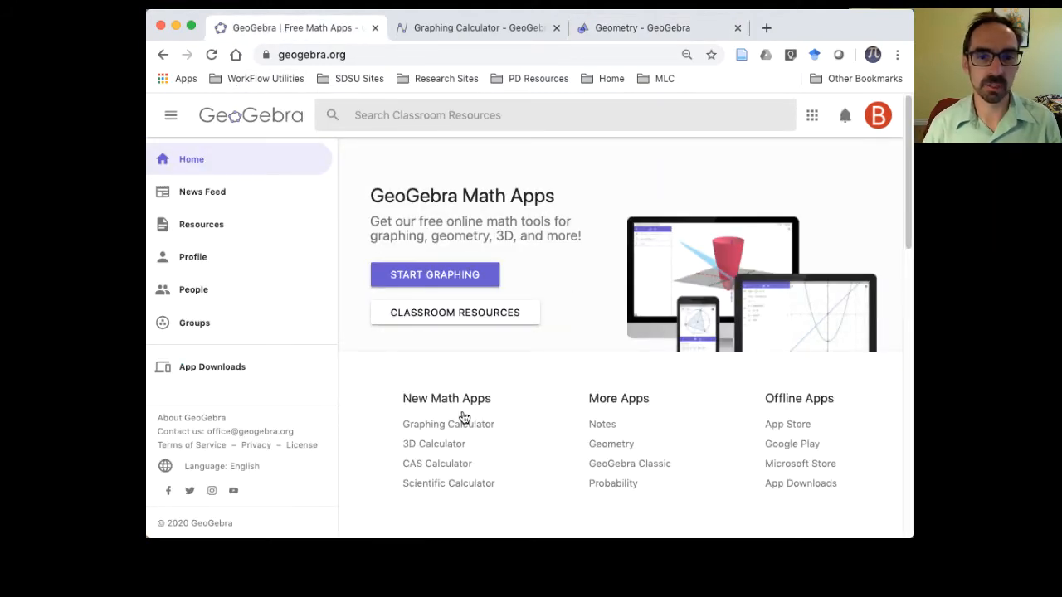
click(604, 448)
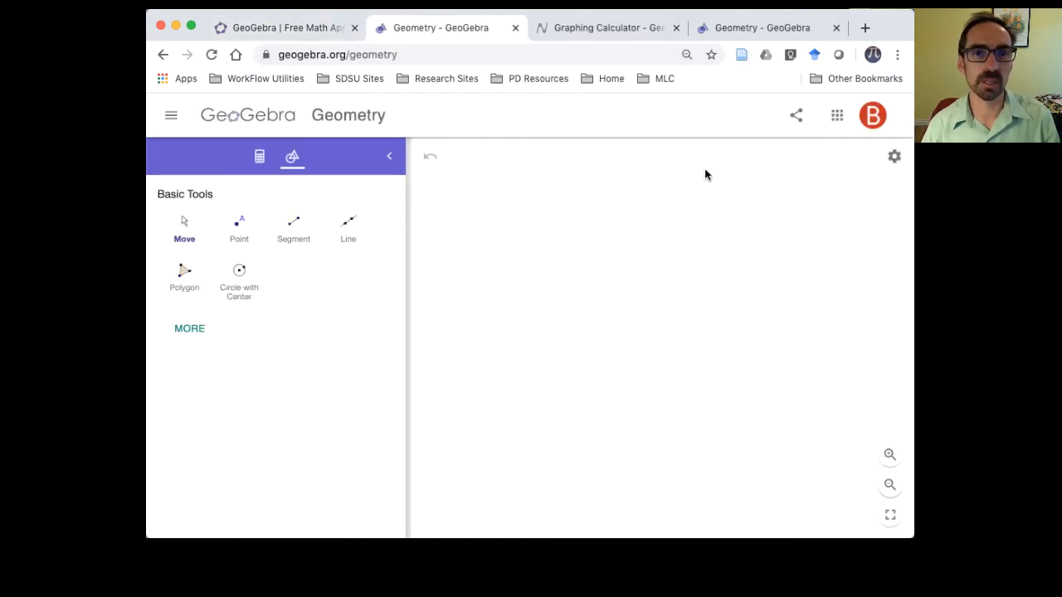
click(836, 29)
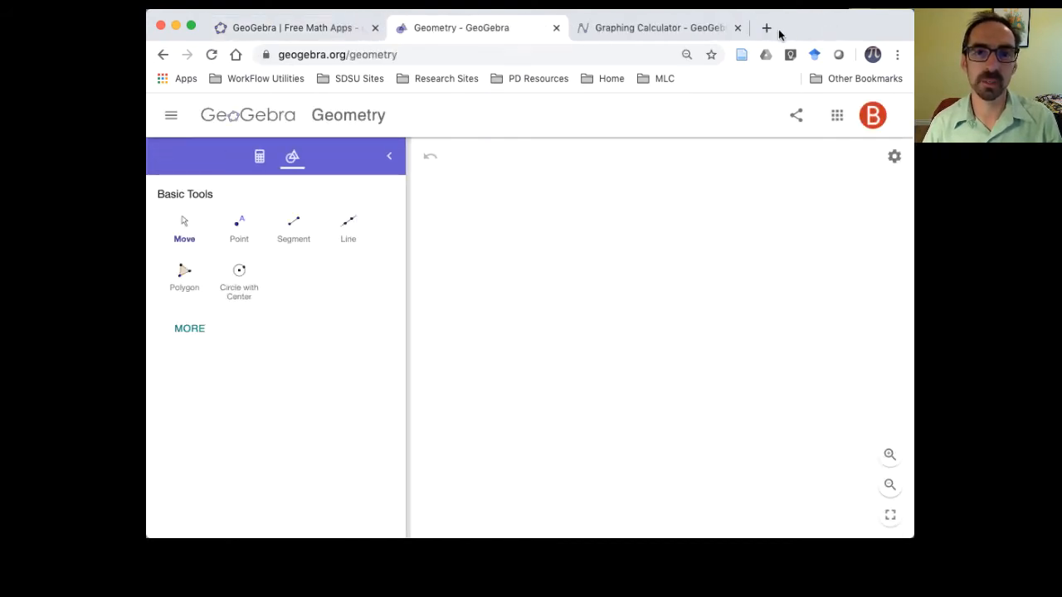
click(737, 27)
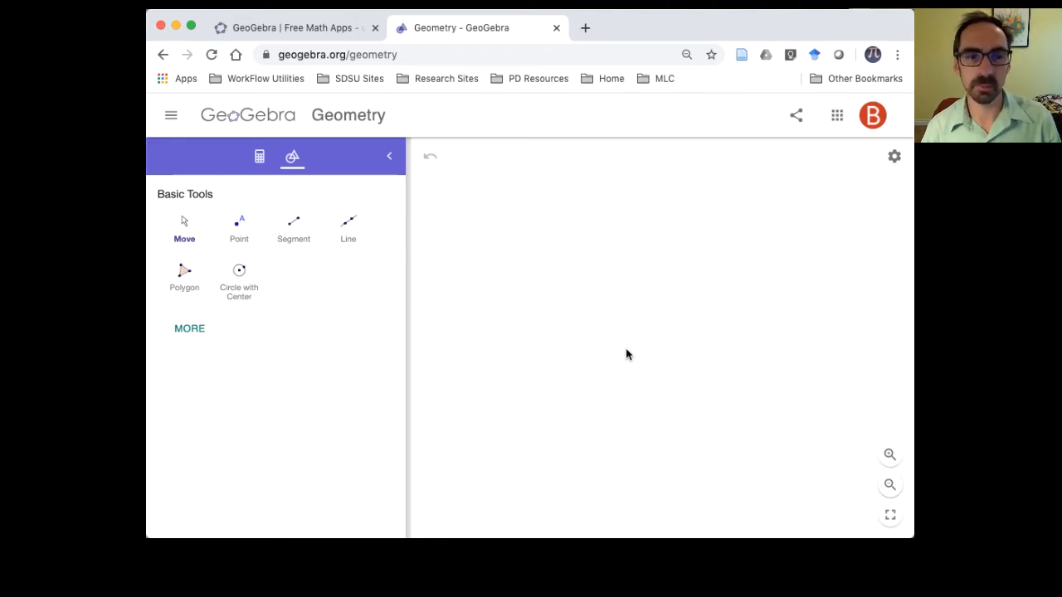
- Expand the Geometry tool list fully so that it shows every tool category
click(192, 332)
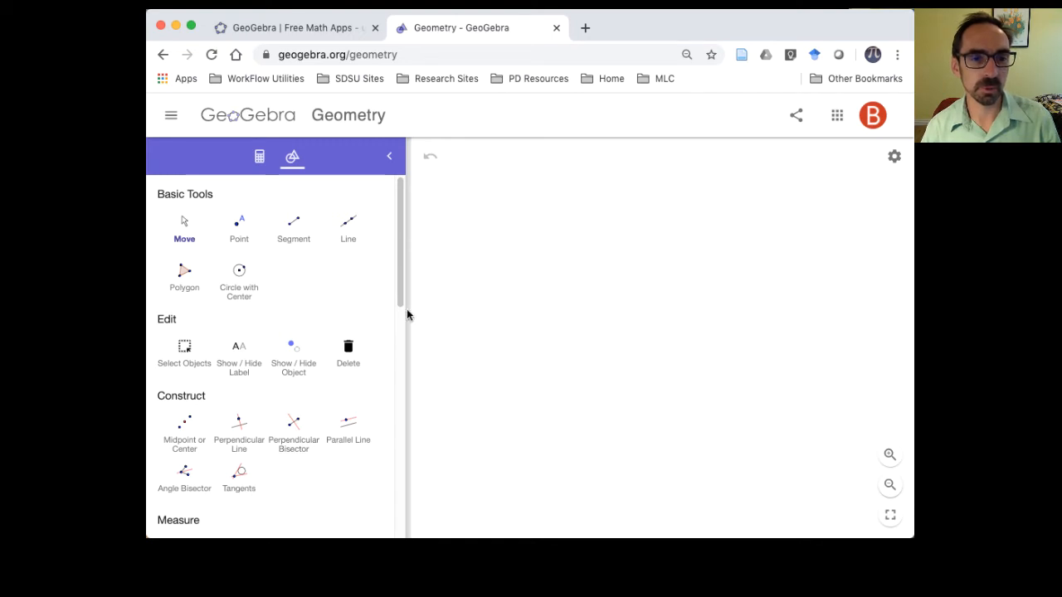
drag(402, 309, 394, 537)
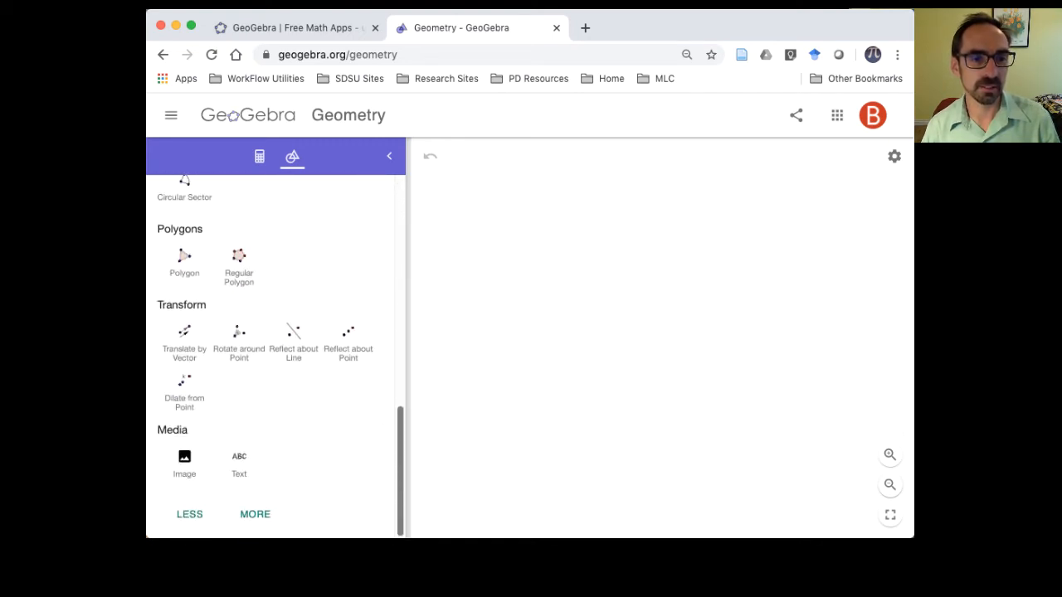
click(259, 515)
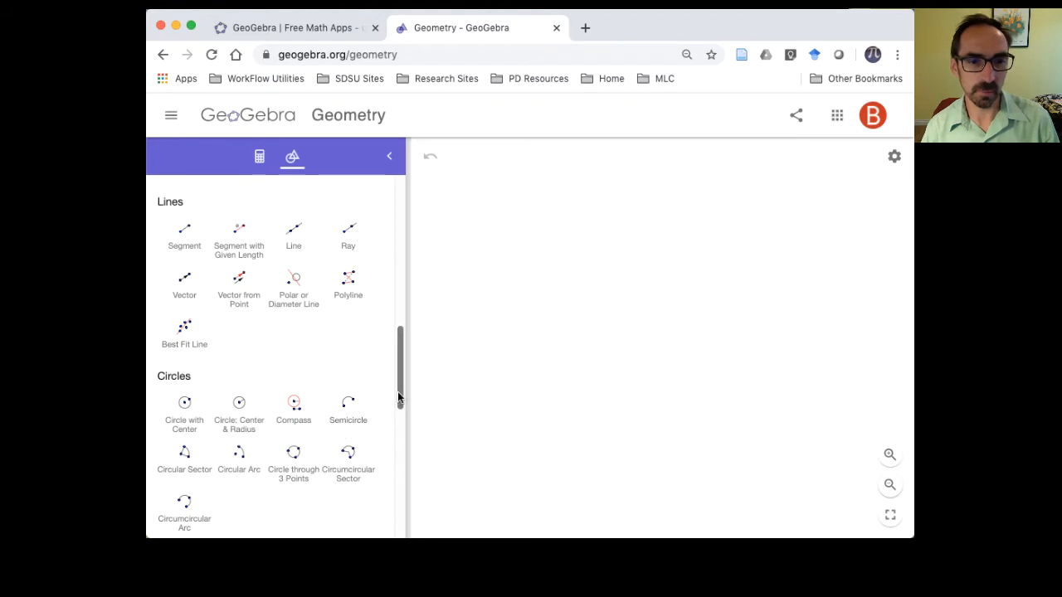
drag(398, 397, 410, 244)
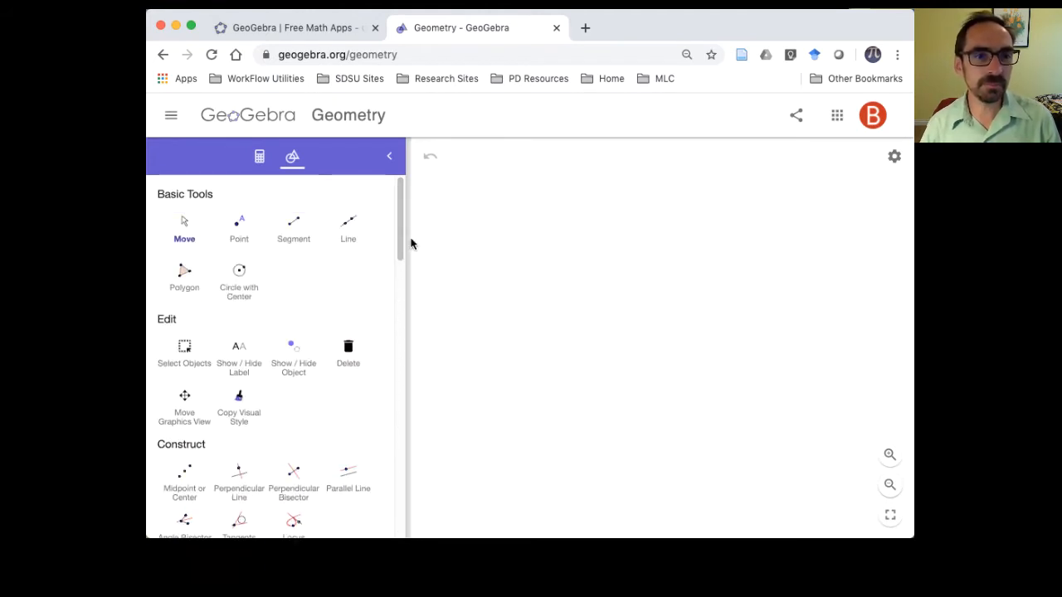
- Place two free points on the canvas, A at the upper left and B lower to its right
click(190, 226)
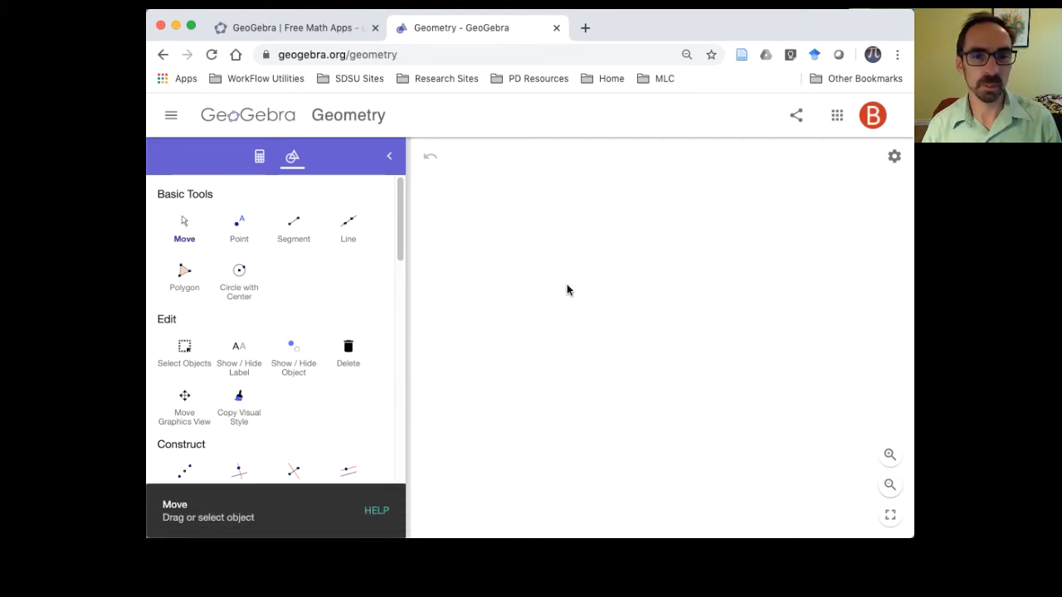
drag(569, 289, 627, 331)
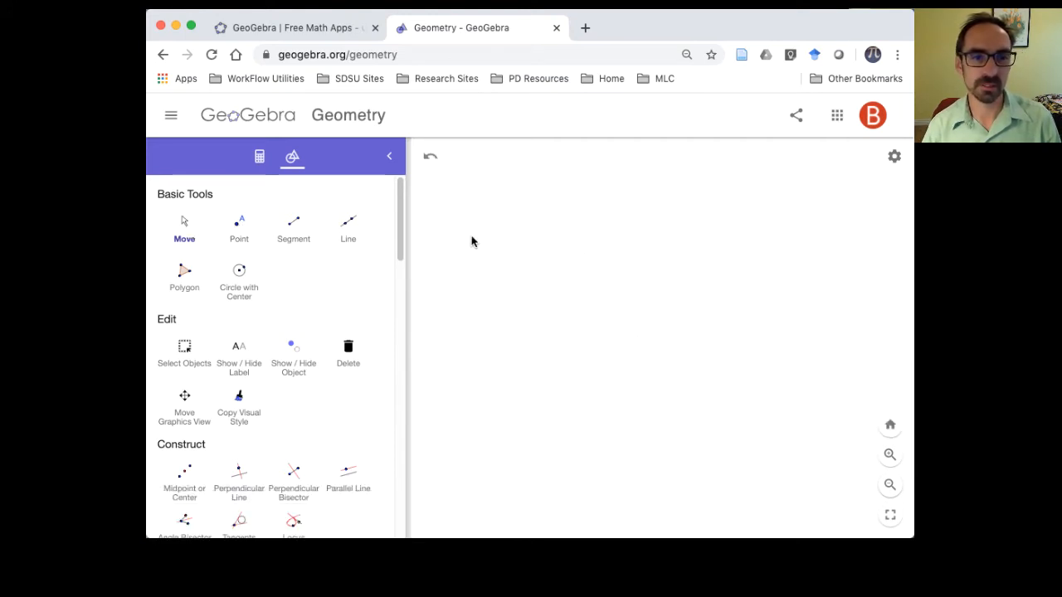
click(232, 229)
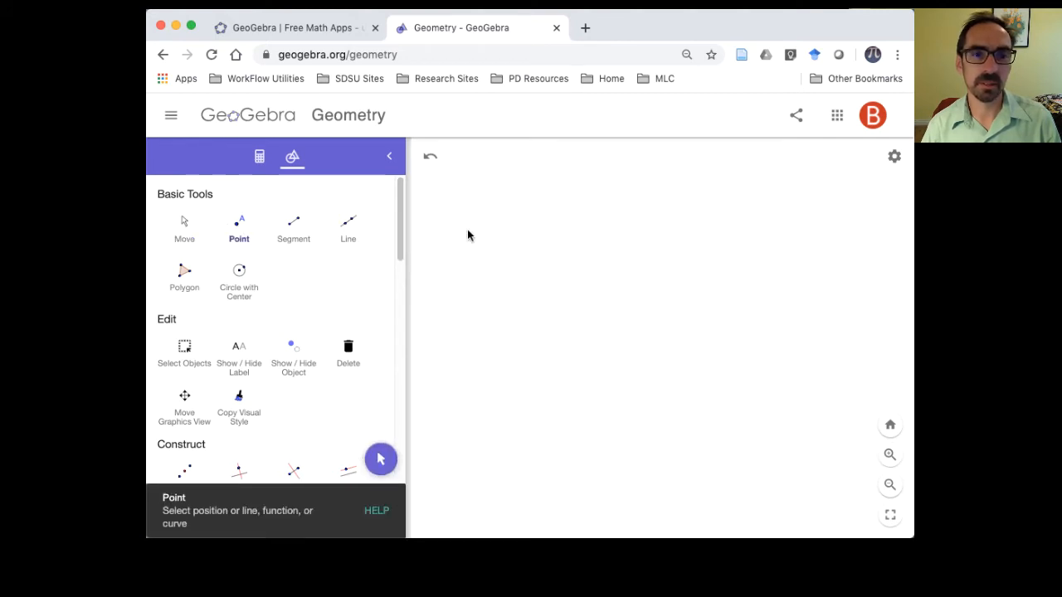
click(537, 240)
click(718, 310)
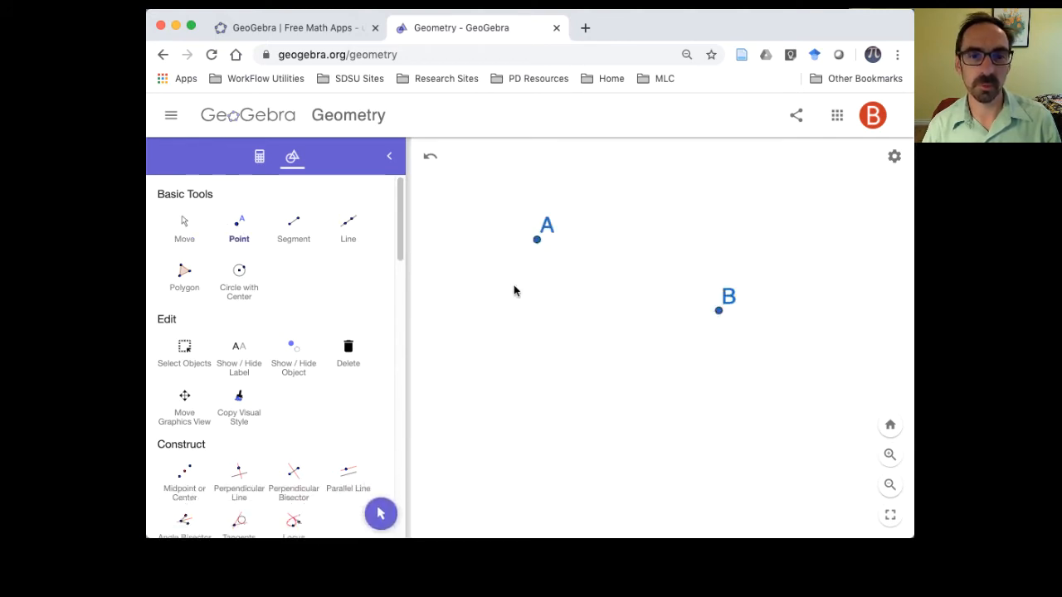
- Move point A slightly down and point B up to about (2.14, 2.25)
click(185, 224)
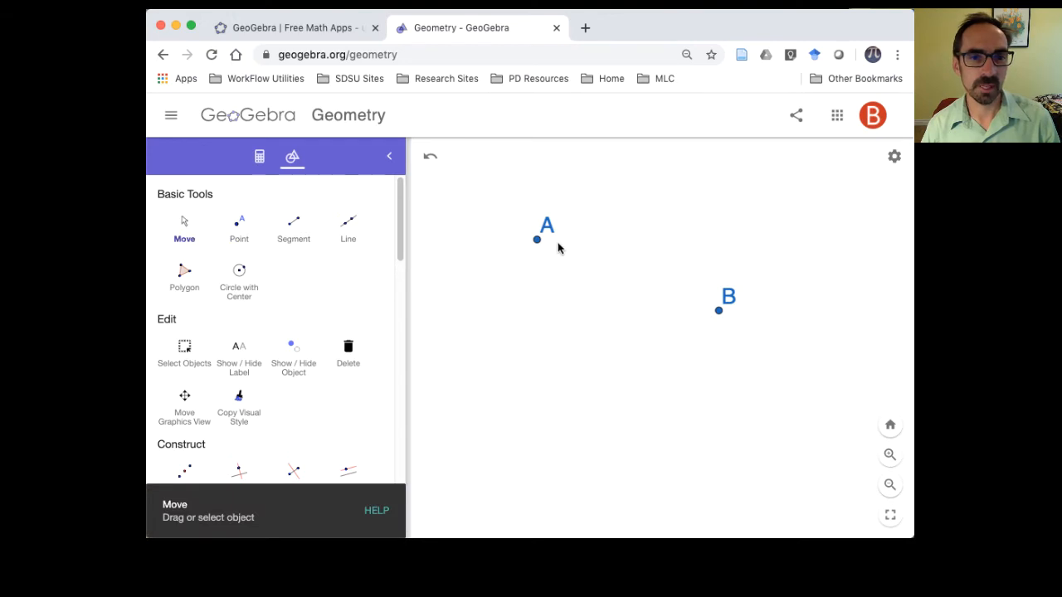
mouse_move(540, 249)
mouse_down()
mouse_move(509, 332)
mouse_move(541, 246)
mouse_up()
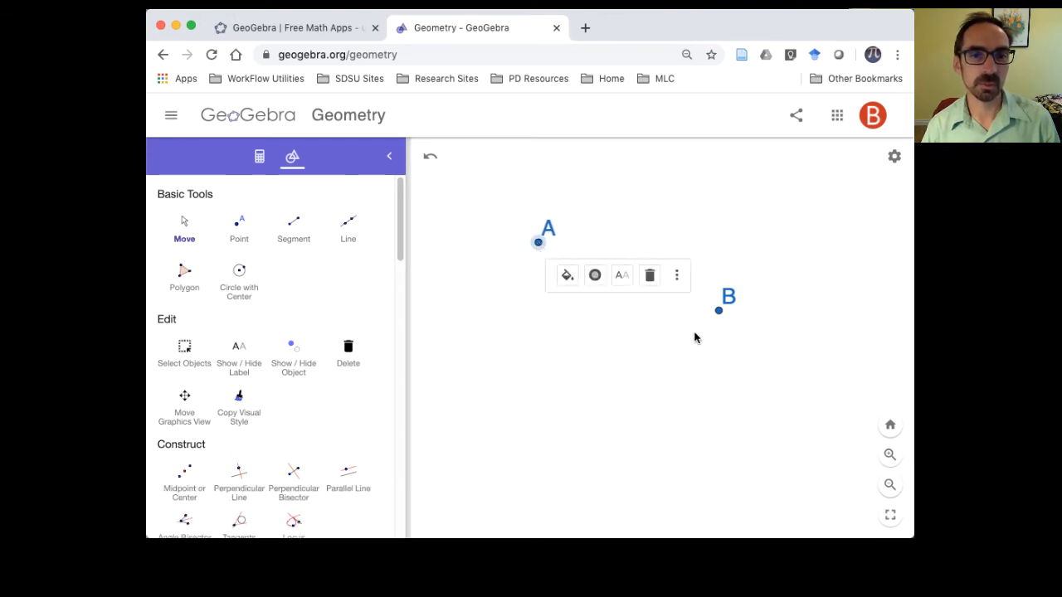
drag(719, 314, 732, 267)
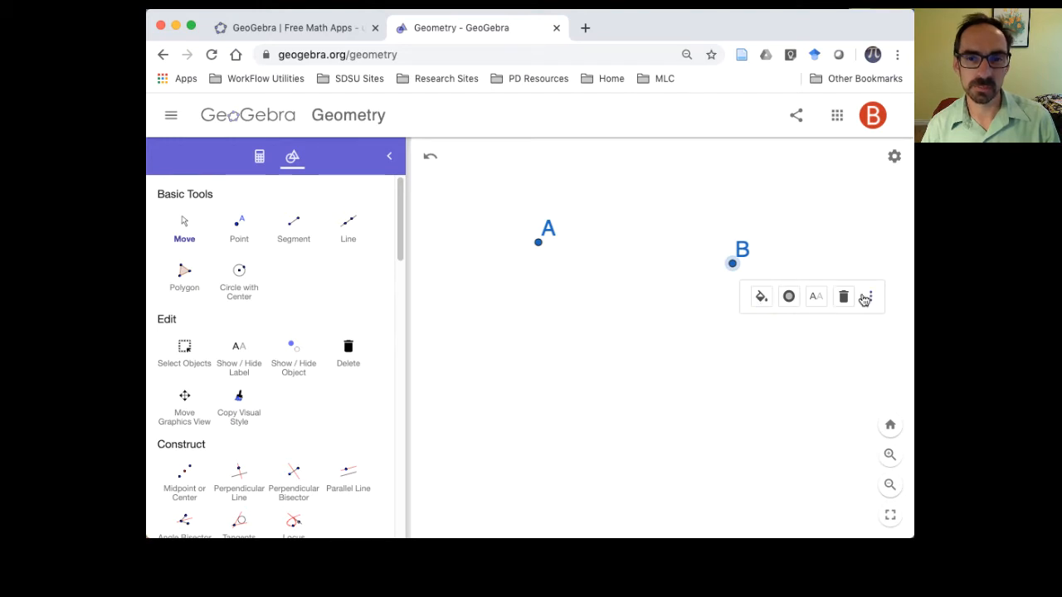
- Change the color of point B to red in its object settings
click(870, 299)
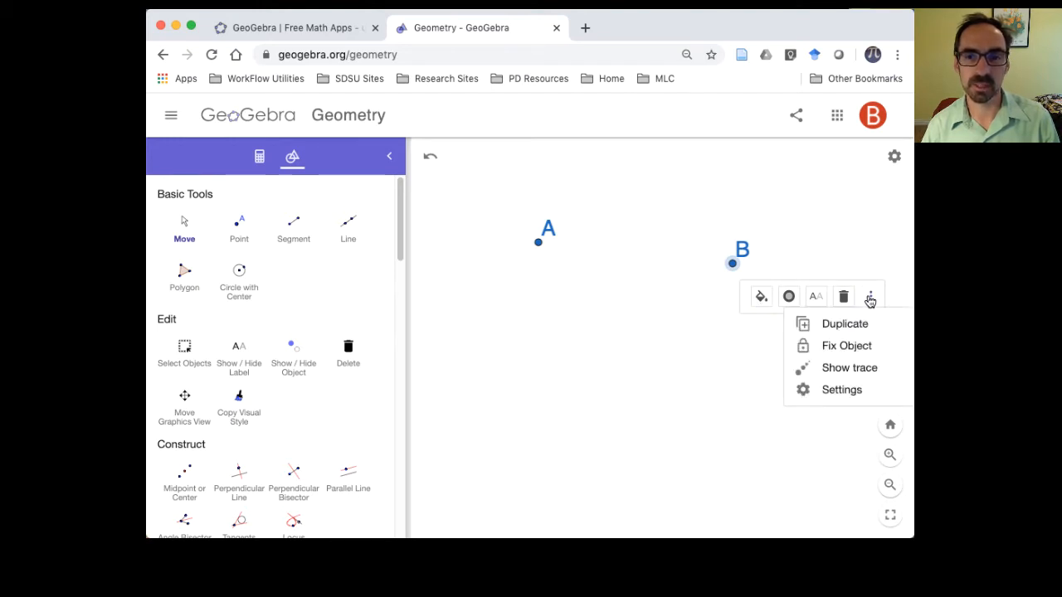
click(859, 399)
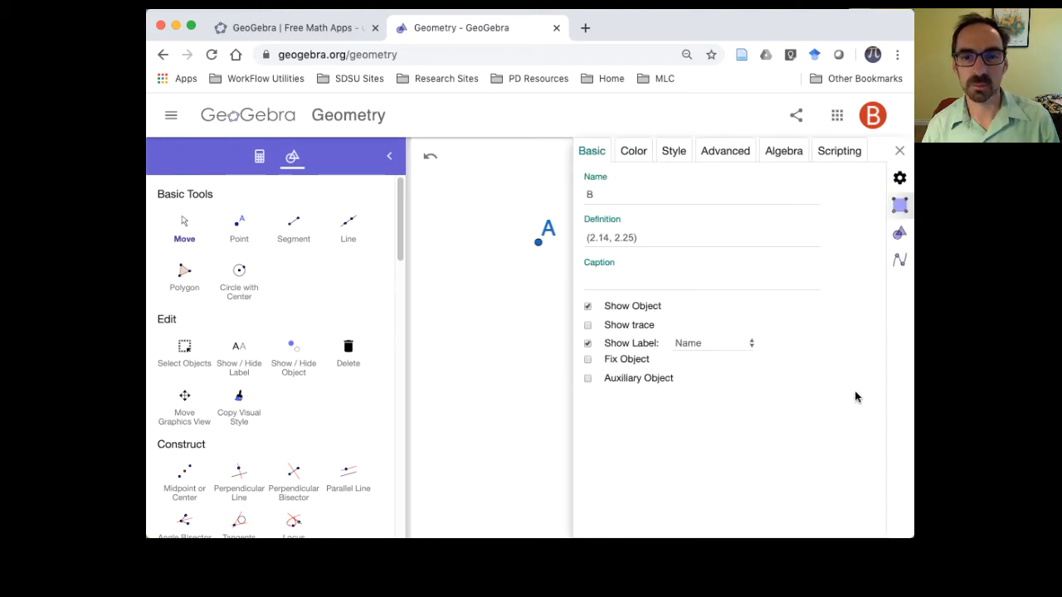
click(634, 162)
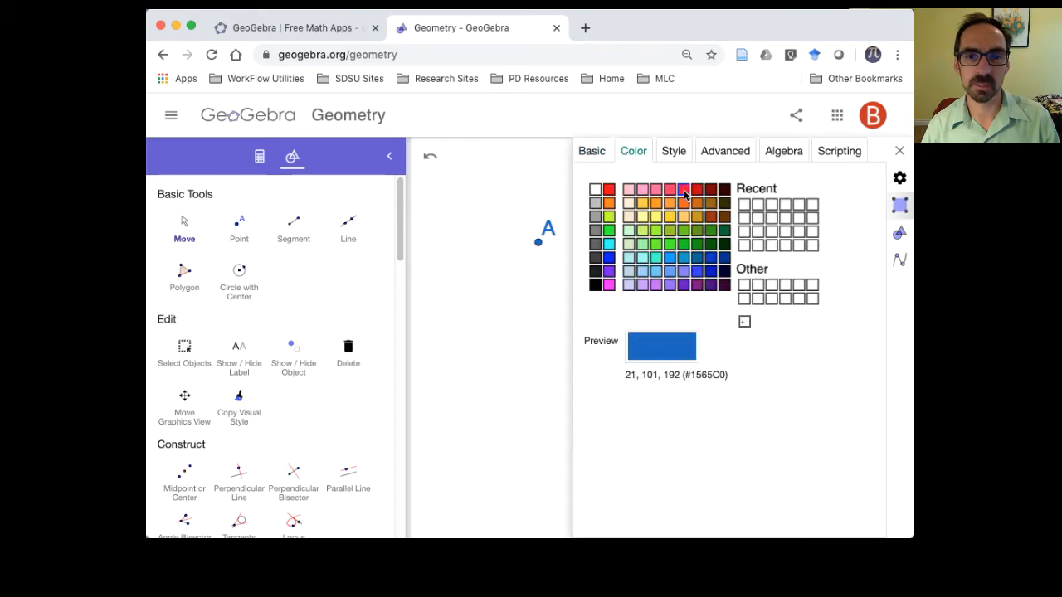
click(683, 189)
- Rename point B to D and close its settings
click(589, 156)
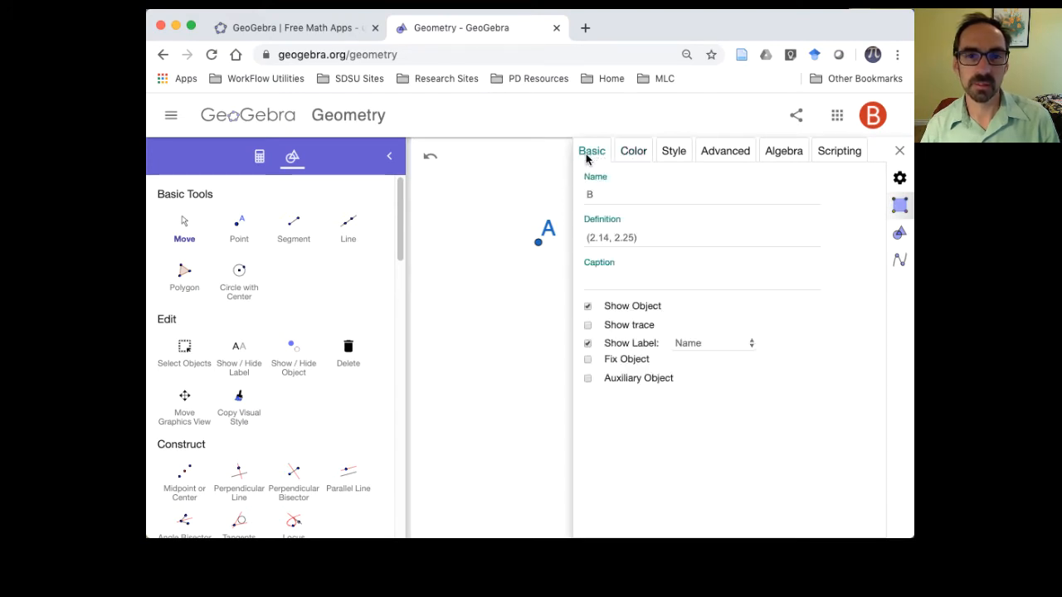
click(601, 195)
drag(601, 196, 580, 196)
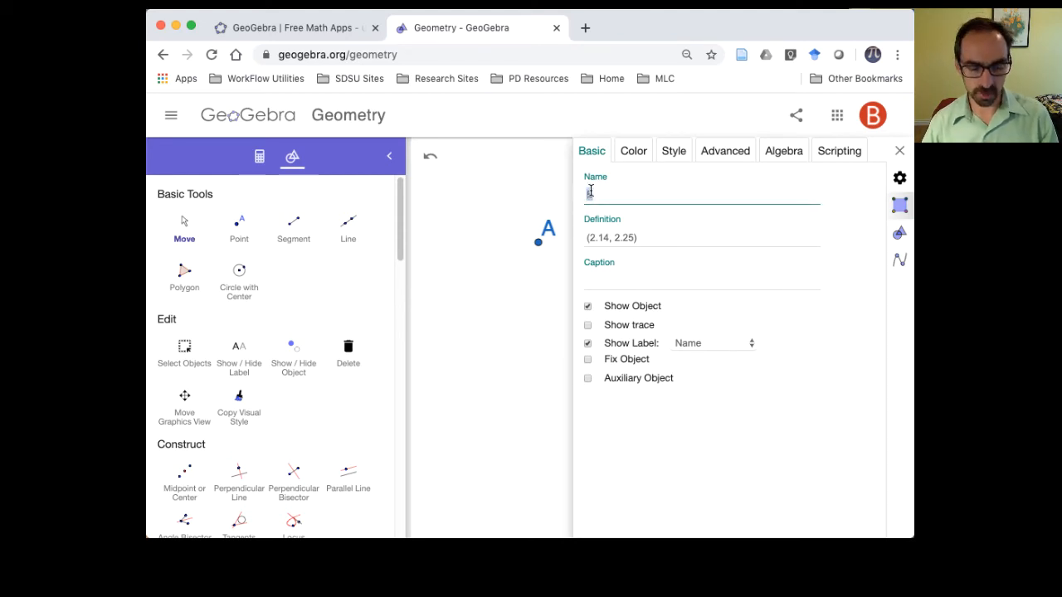
key(Tab)
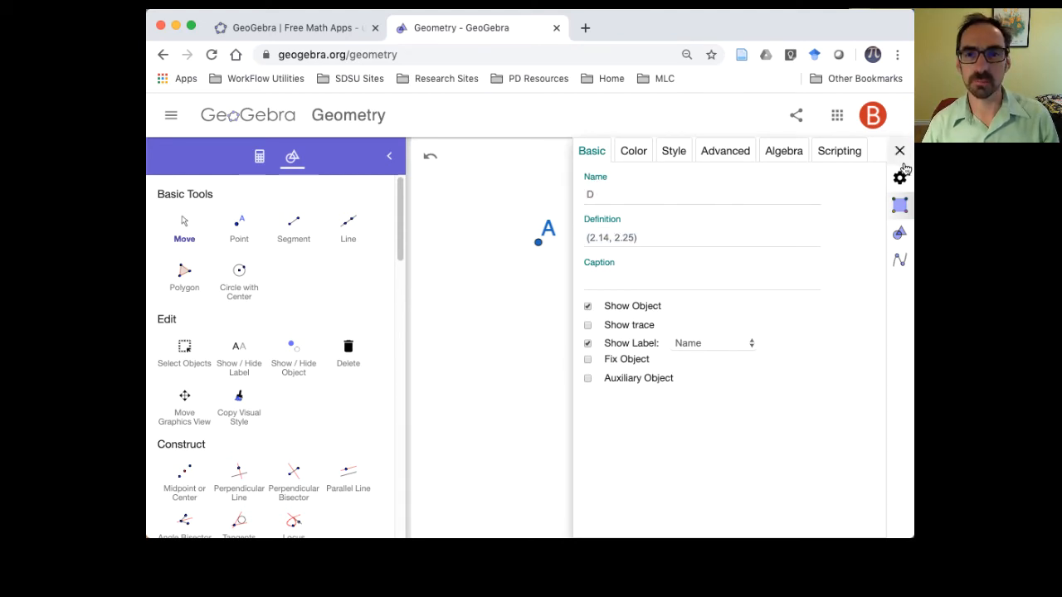
click(899, 151)
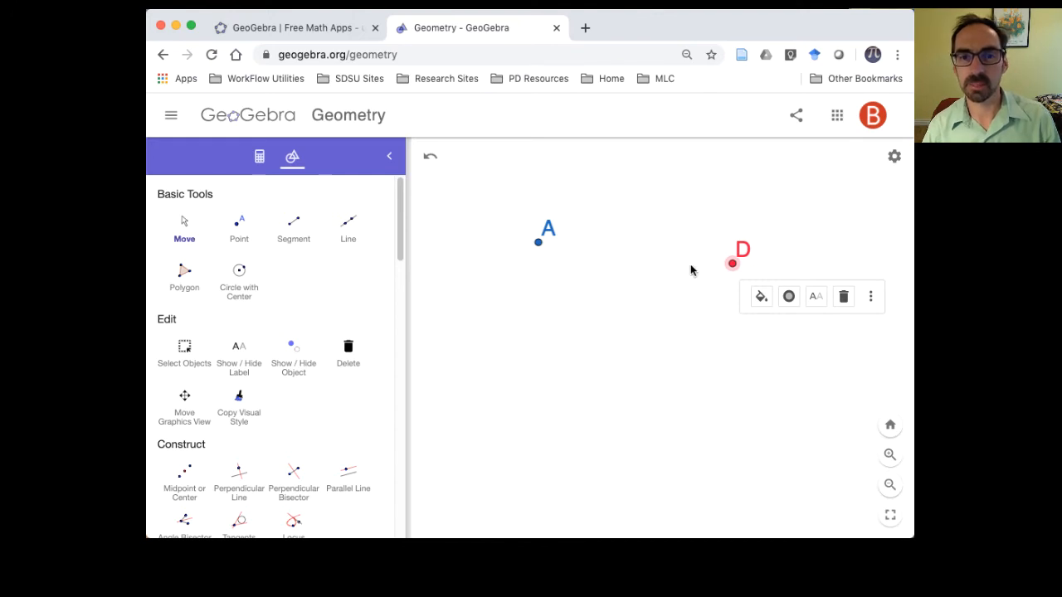
- Draw a segment from point A to point D
click(291, 228)
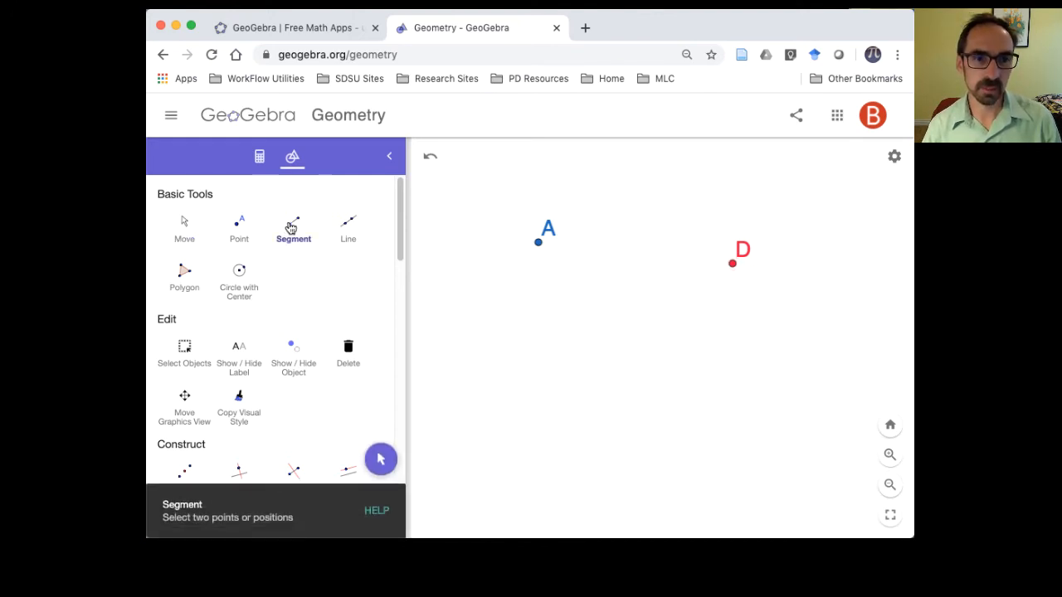
click(538, 243)
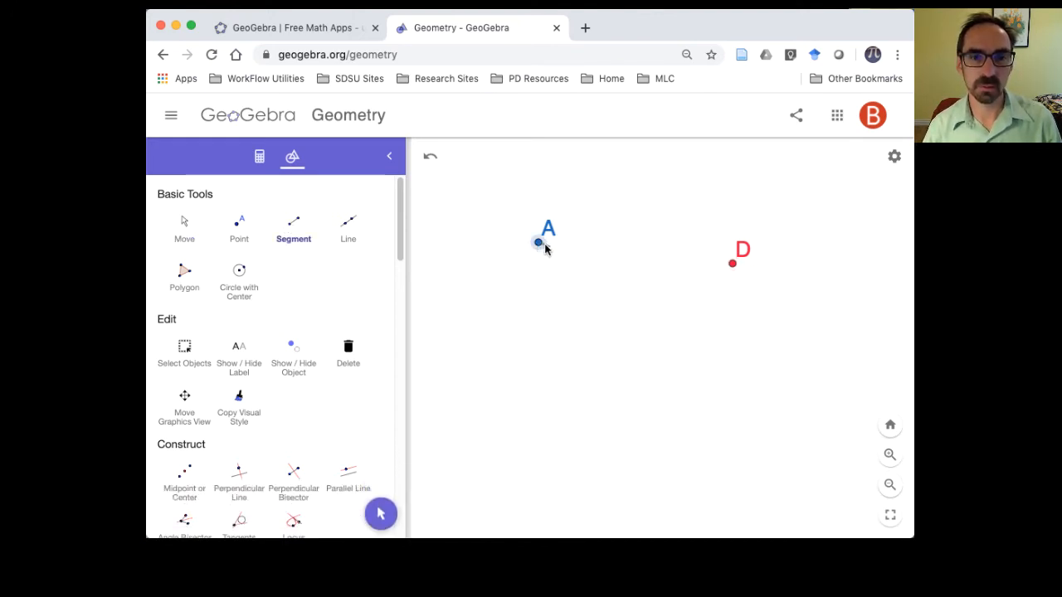
click(732, 264)
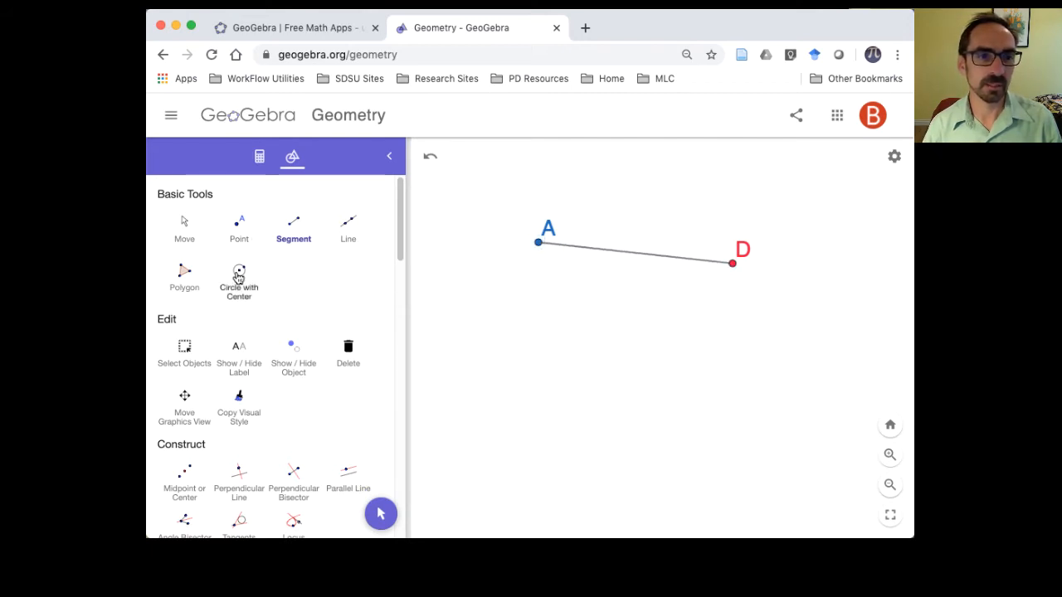
- Draw a circle centered at point A through a new point in the empty area below and beyond point D
click(350, 226)
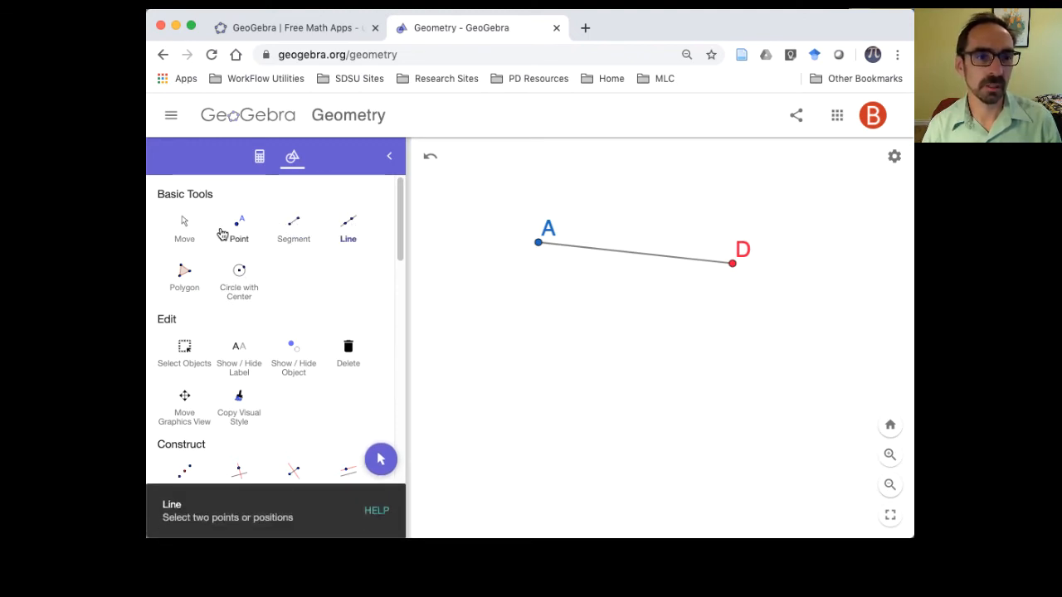
scroll(400, 246, down, 2)
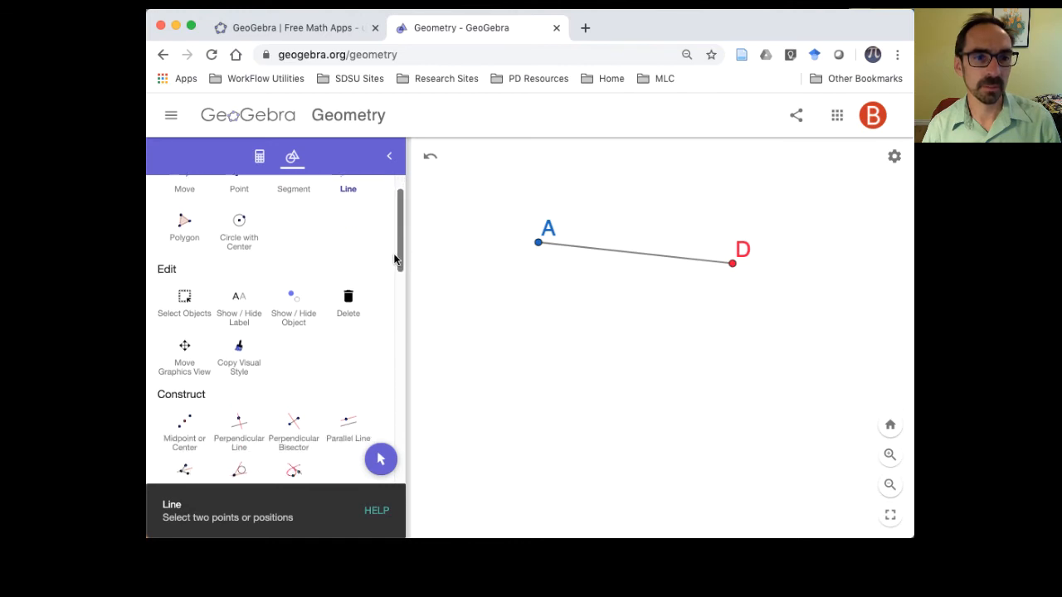
click(244, 219)
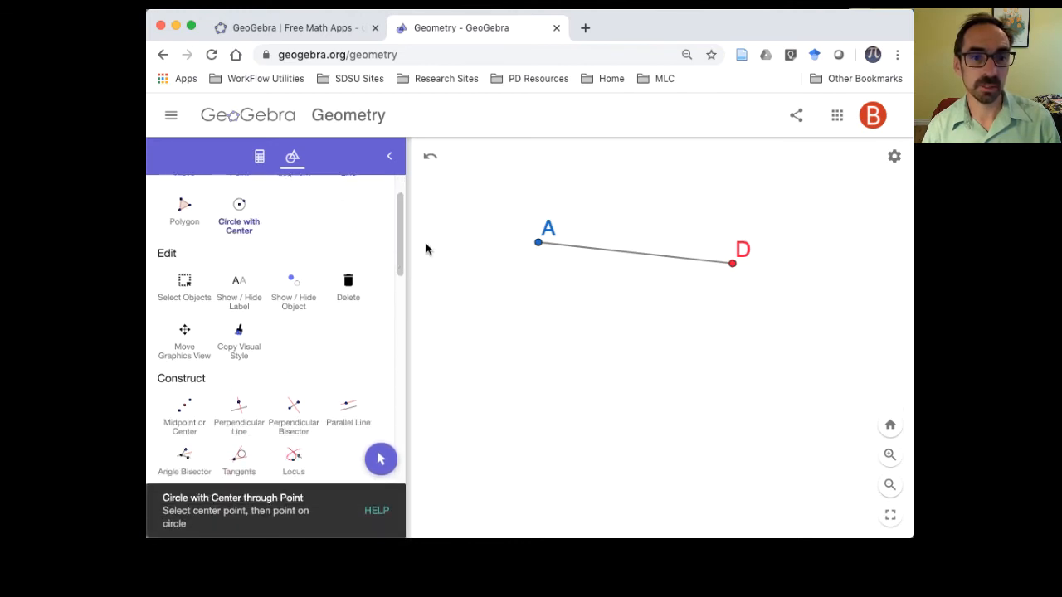
click(539, 243)
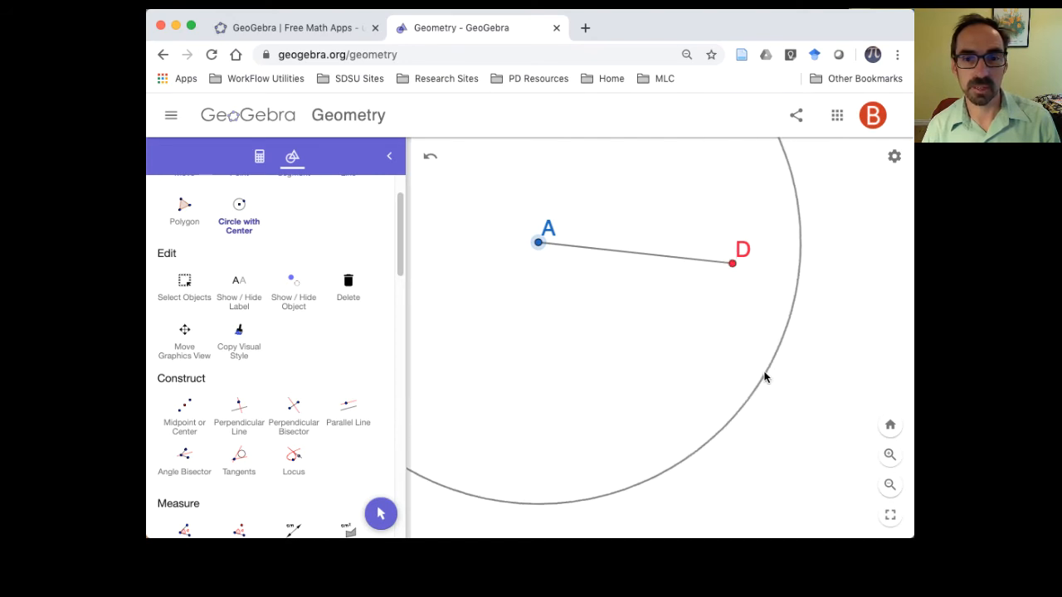
click(764, 381)
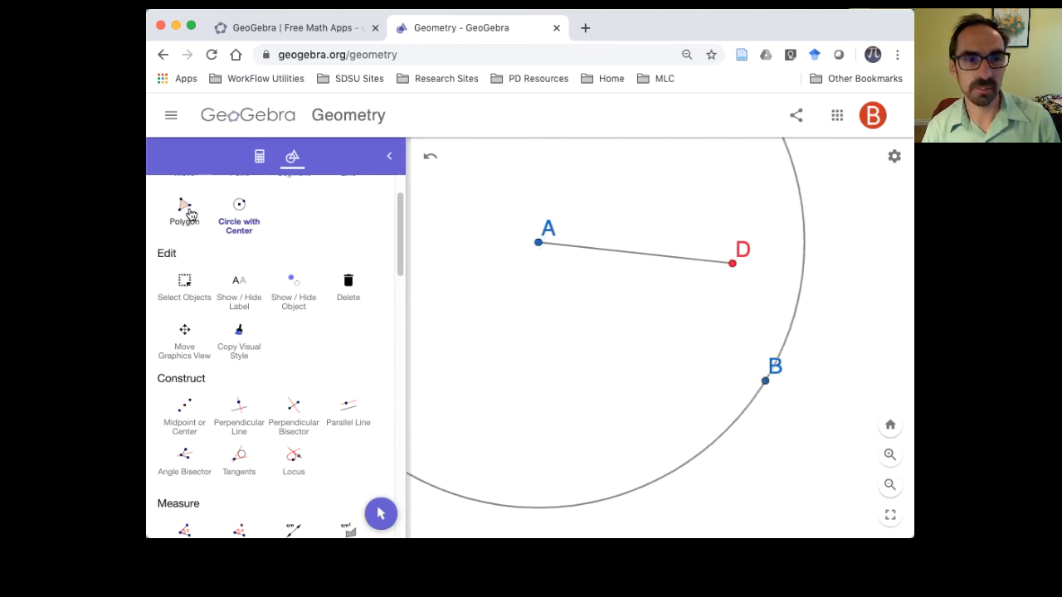
- Undo the circle drawn through the new free point
scroll(404, 254, up, 1)
scroll(404, 254, up, 2)
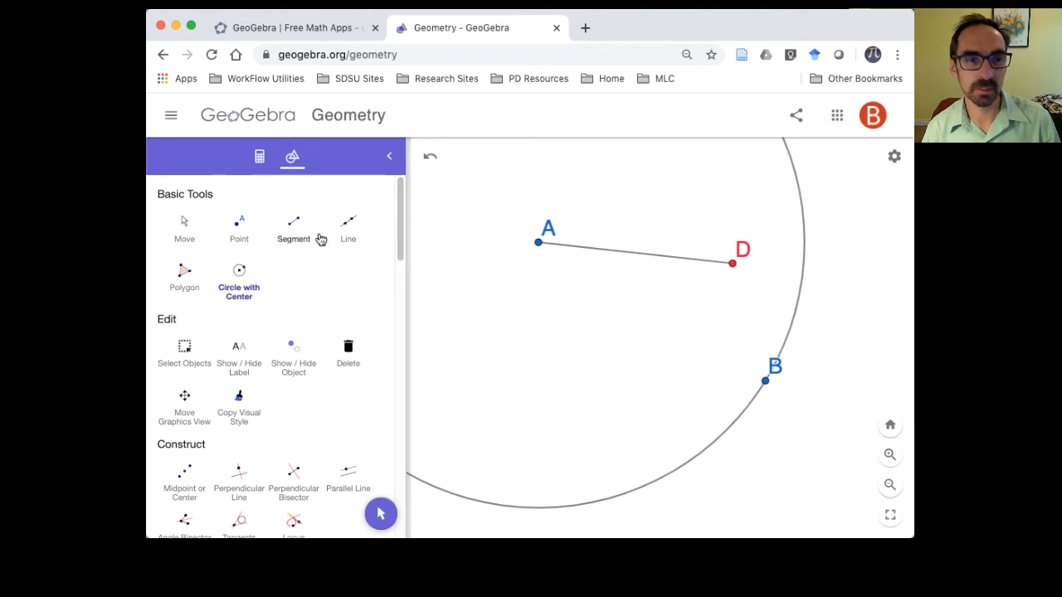
click(429, 159)
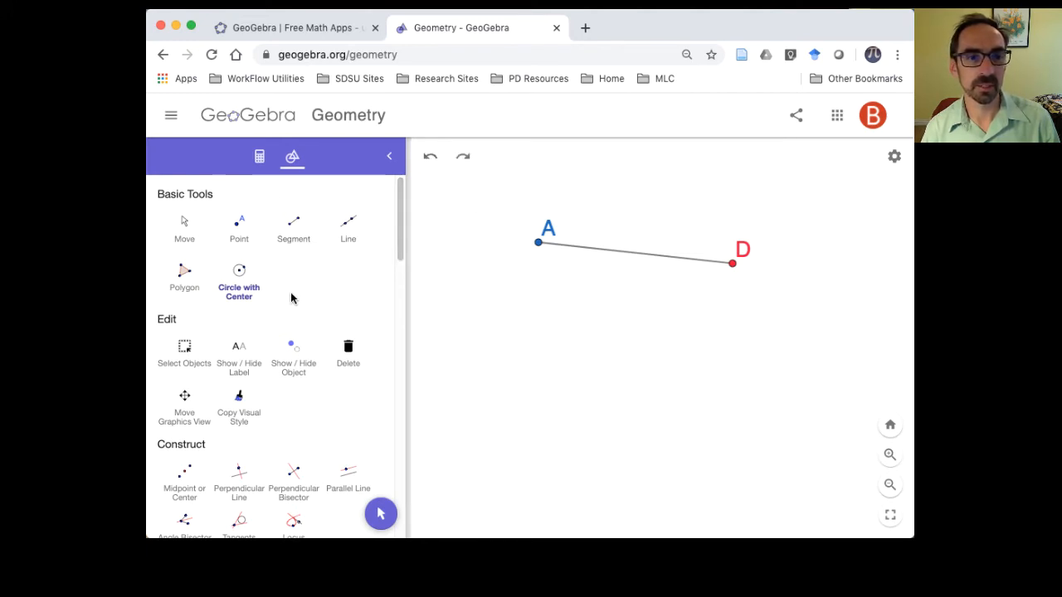
- Draw a circle centered at point A that passes through point D
click(239, 275)
click(538, 242)
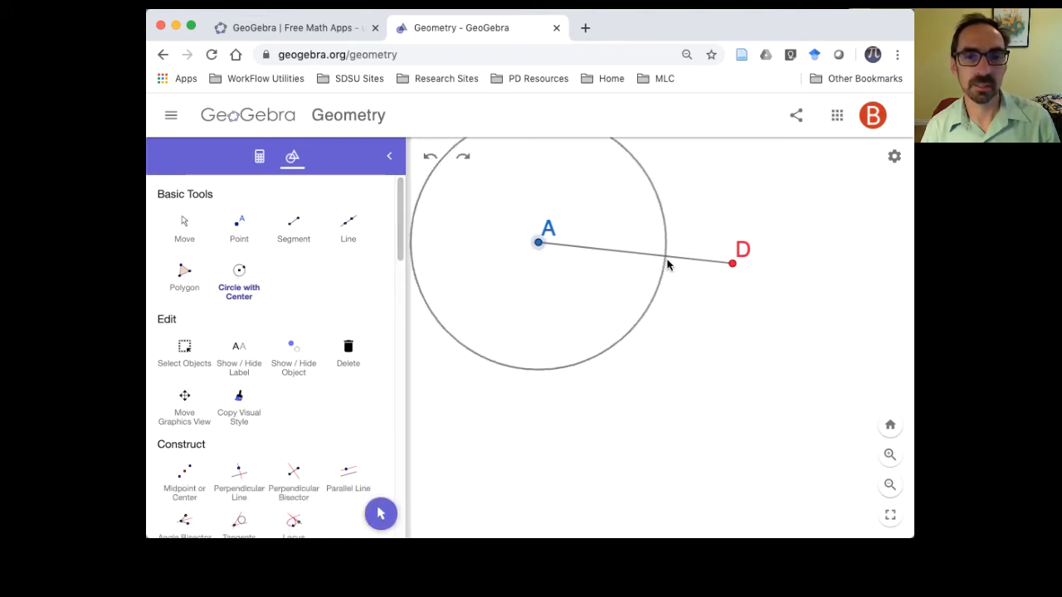
click(732, 264)
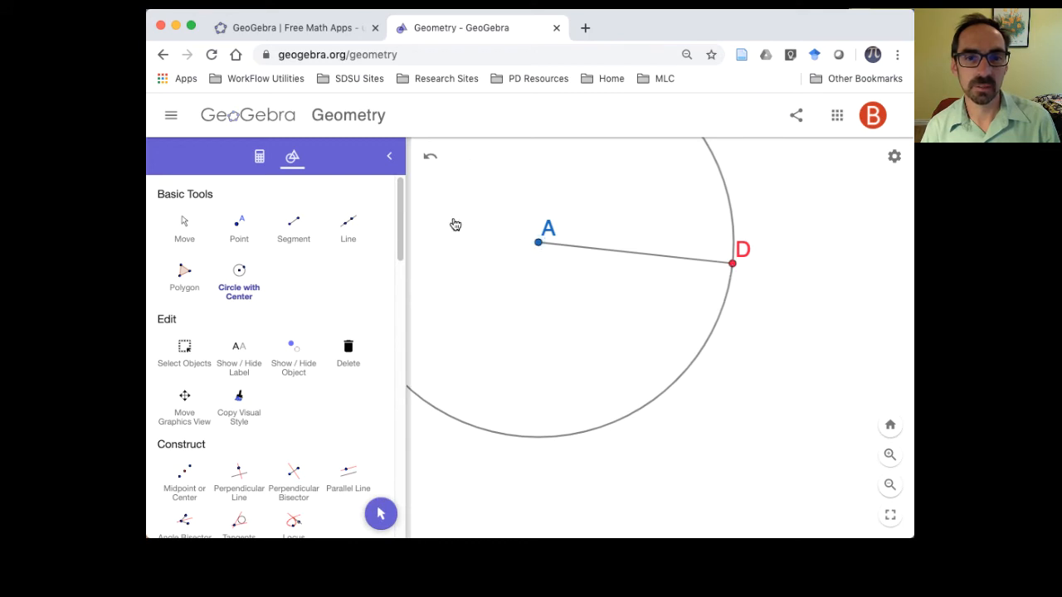
- Move point D closer to A and lower the figure so the whole circle fits in view with segment AD horizontal
click(184, 228)
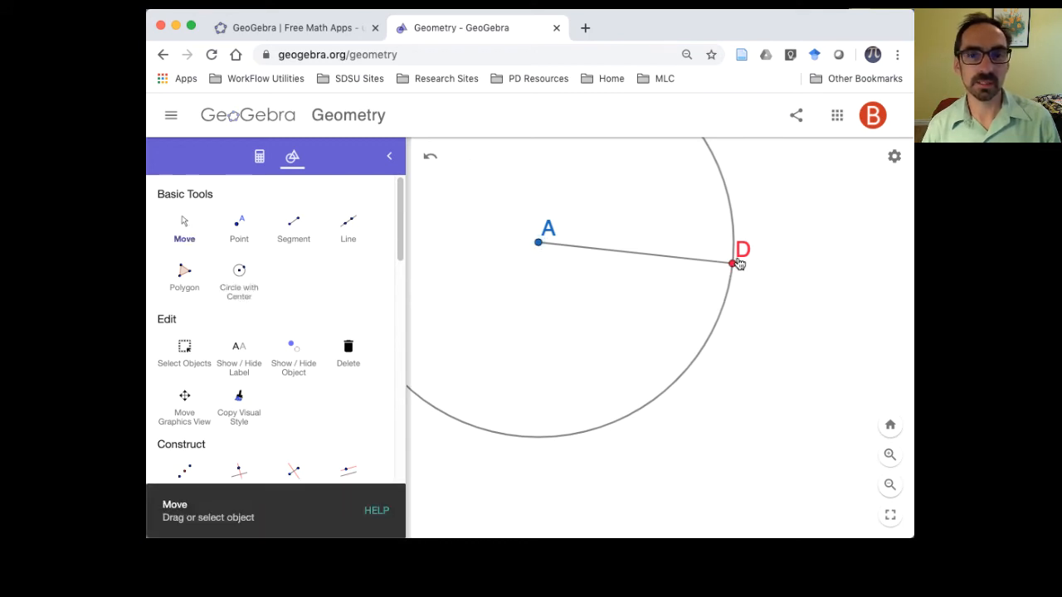
drag(732, 265, 661, 260)
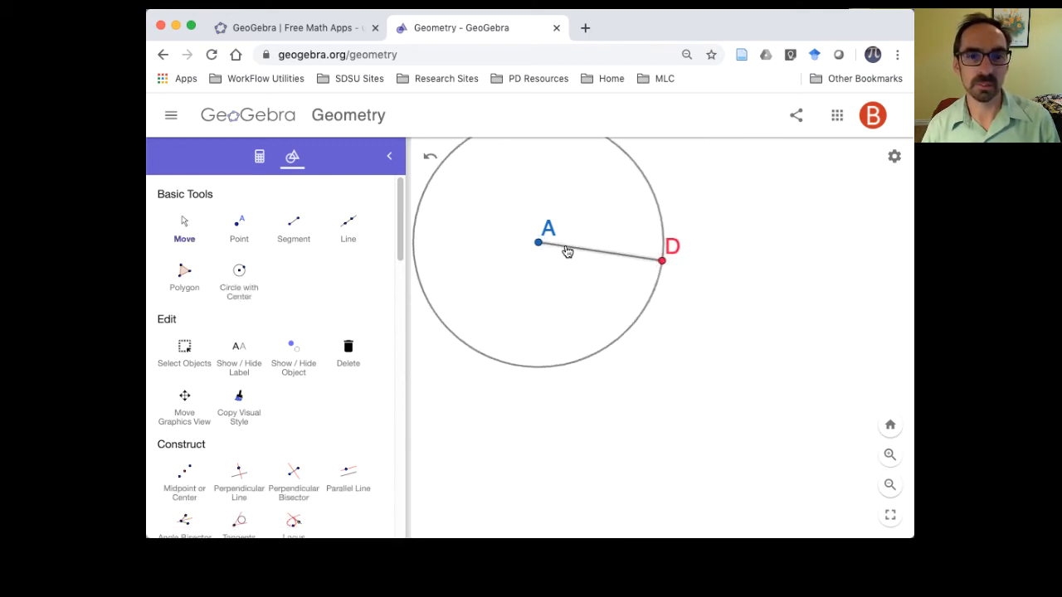
drag(568, 252, 558, 313)
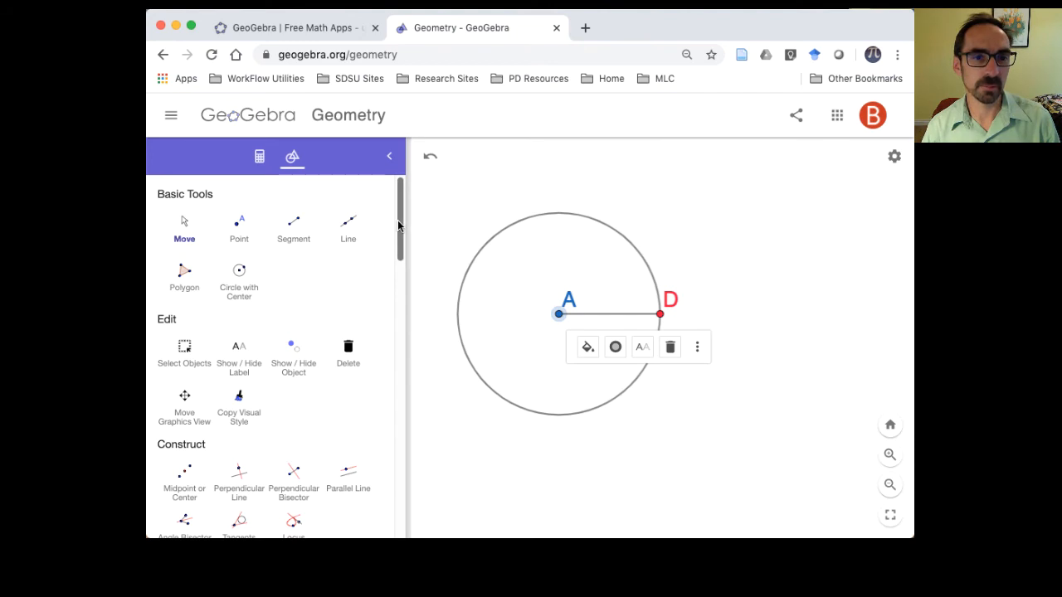
- Construct the midpoint of segment AD
drag(398, 224, 395, 263)
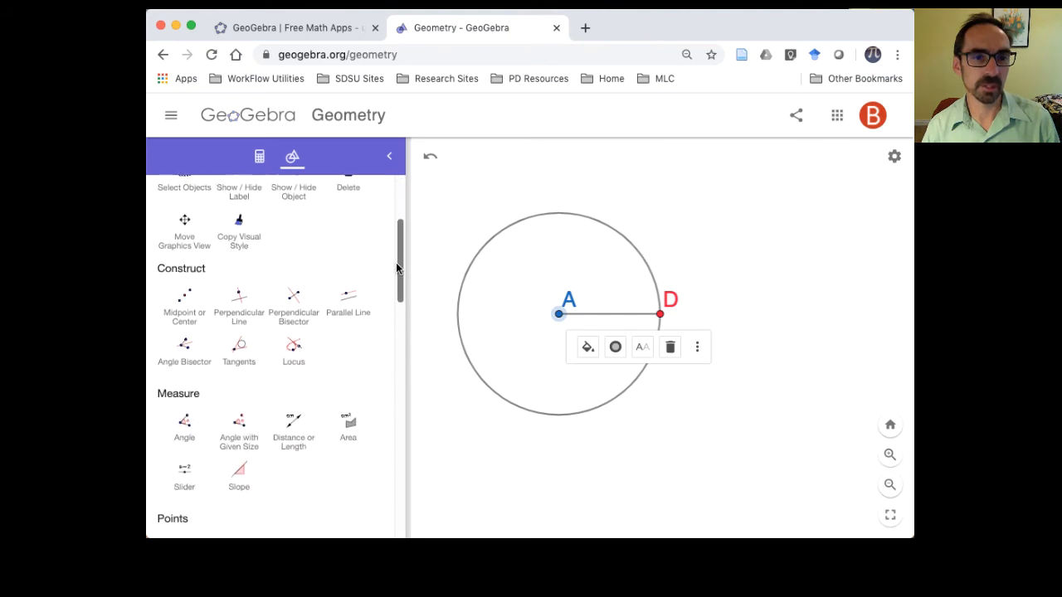
click(187, 298)
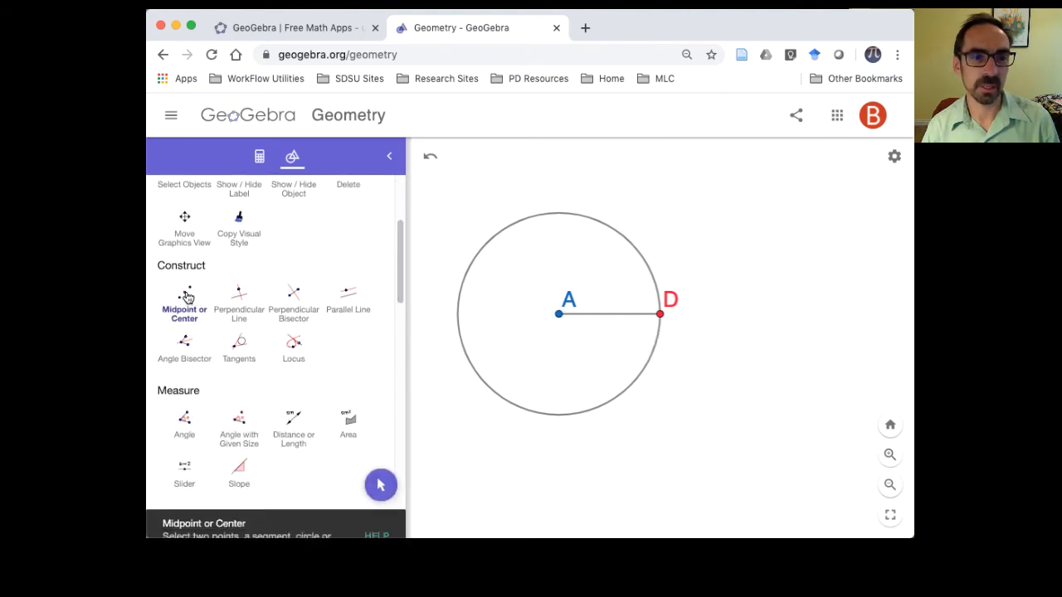
click(588, 316)
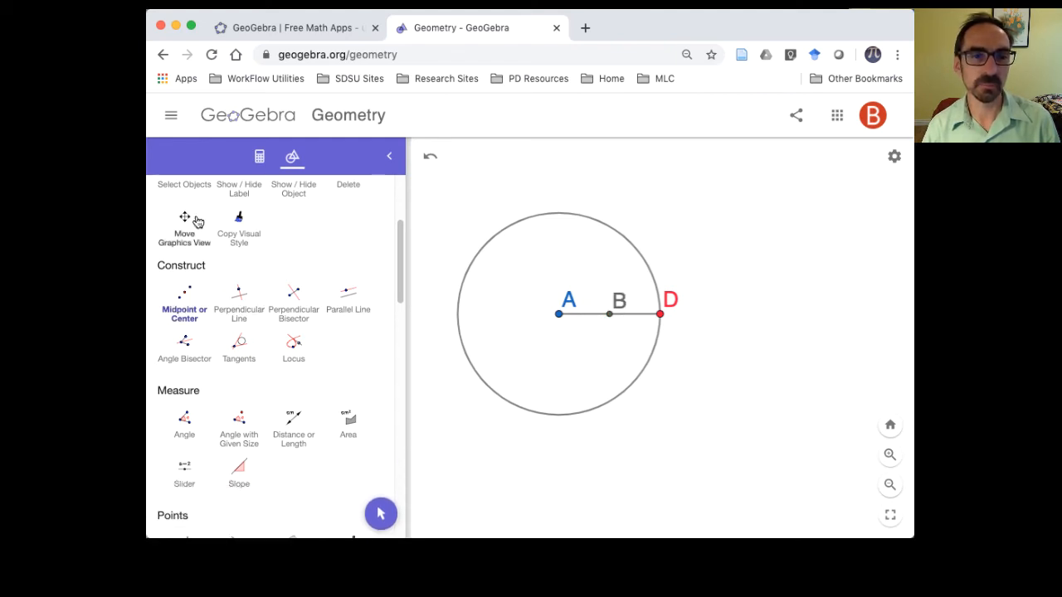
- Lengthen segment AD by moving point A slightly left and down and point D slightly right and down
drag(402, 277, 400, 225)
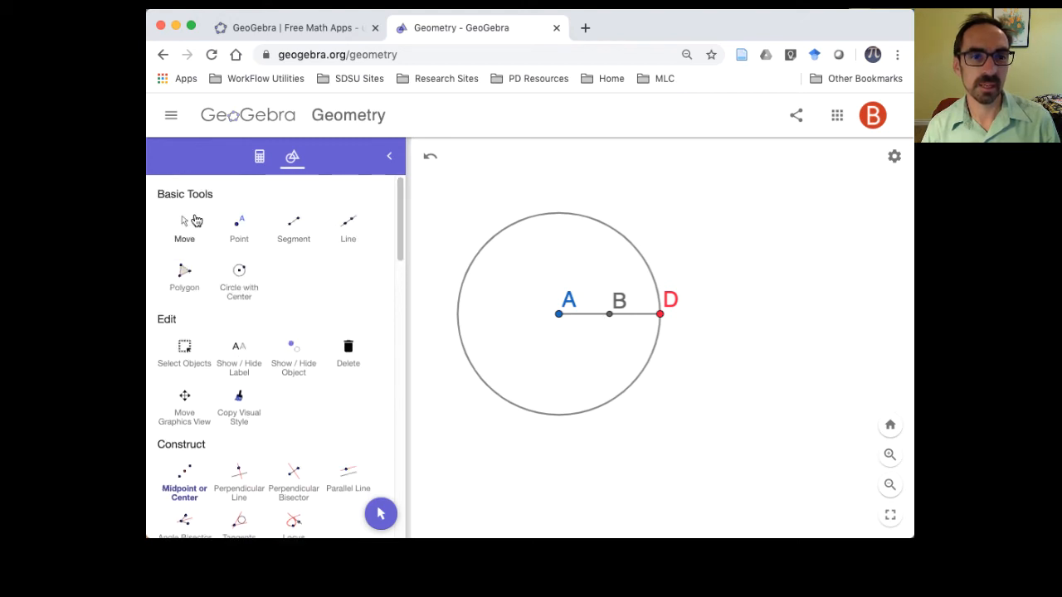
click(185, 222)
drag(555, 322, 523, 331)
drag(659, 315, 694, 335)
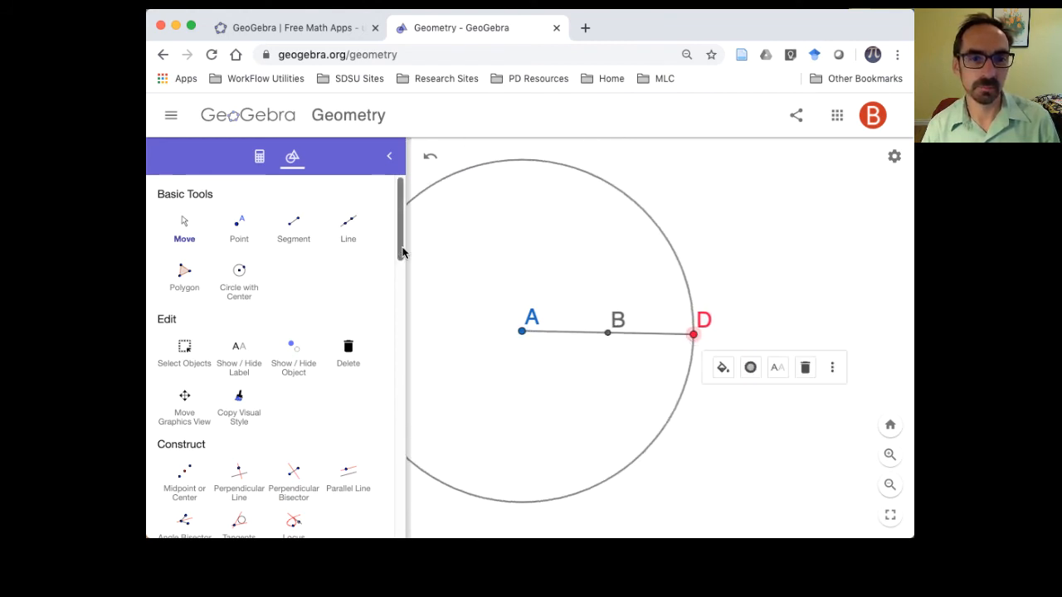
- Draw a second circle centered at point D that passes through point A
drag(400, 249, 396, 265)
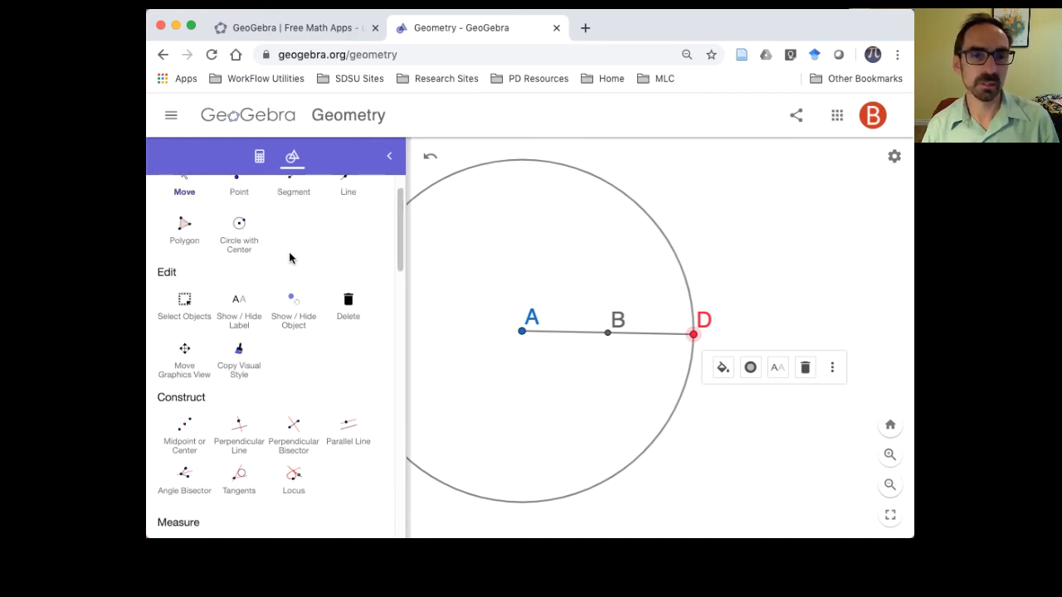
click(240, 227)
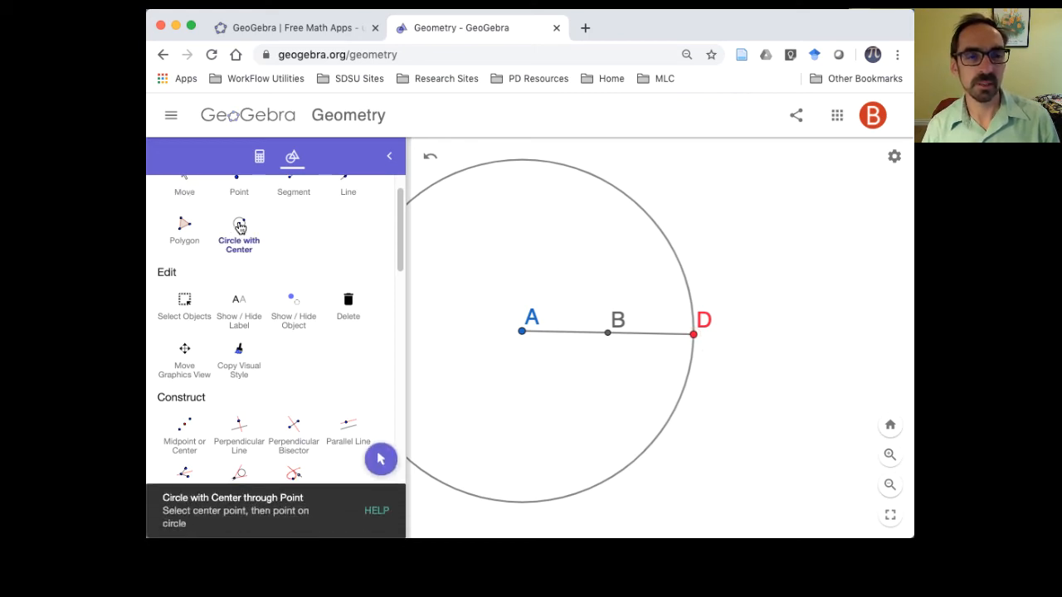
click(694, 336)
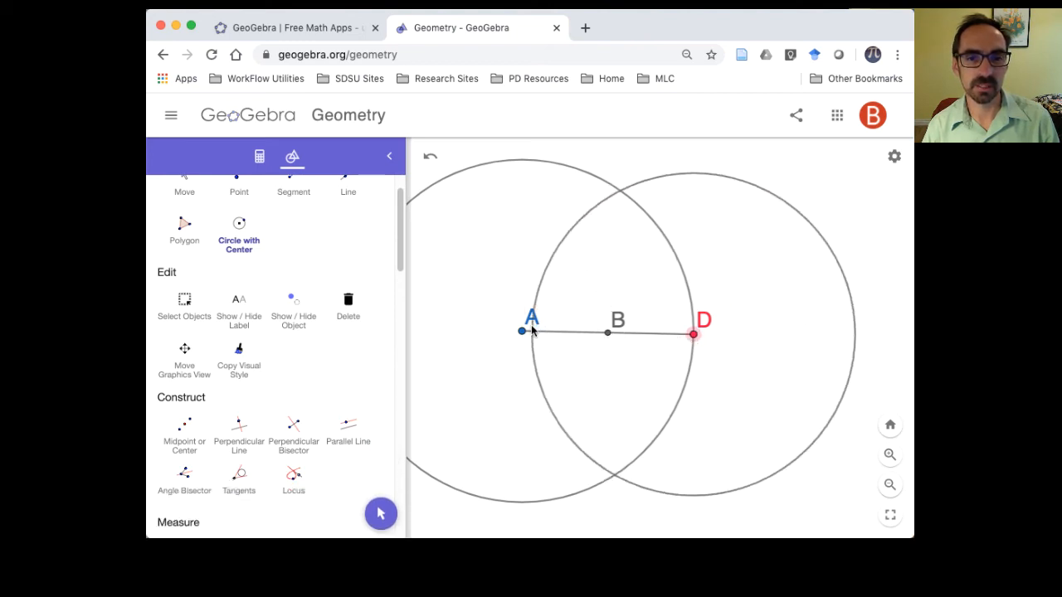
click(523, 335)
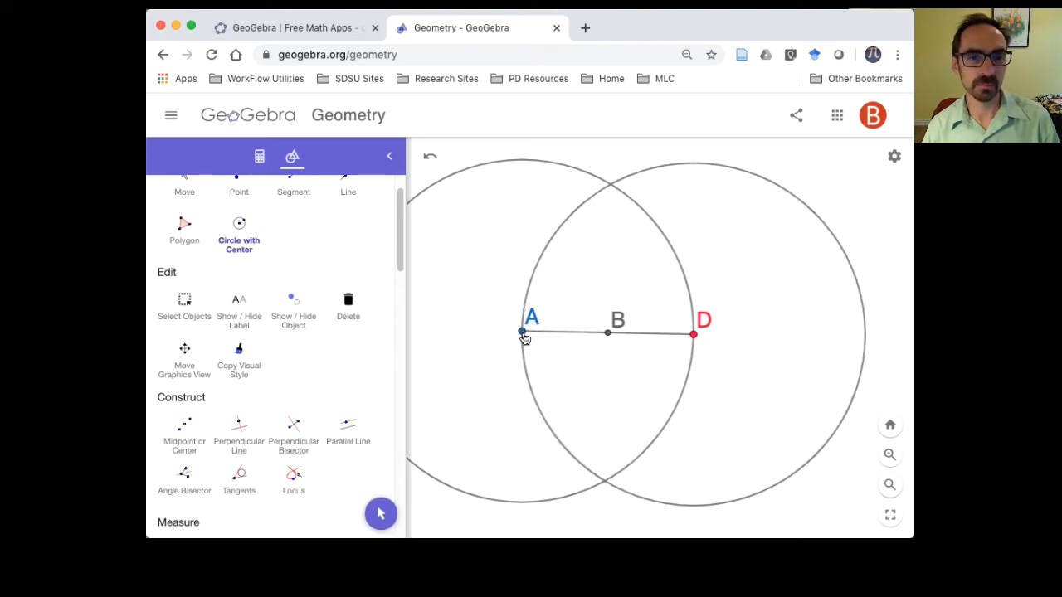
- Mark both intersection points of the two circles with the Intersect tool
drag(401, 261, 403, 351)
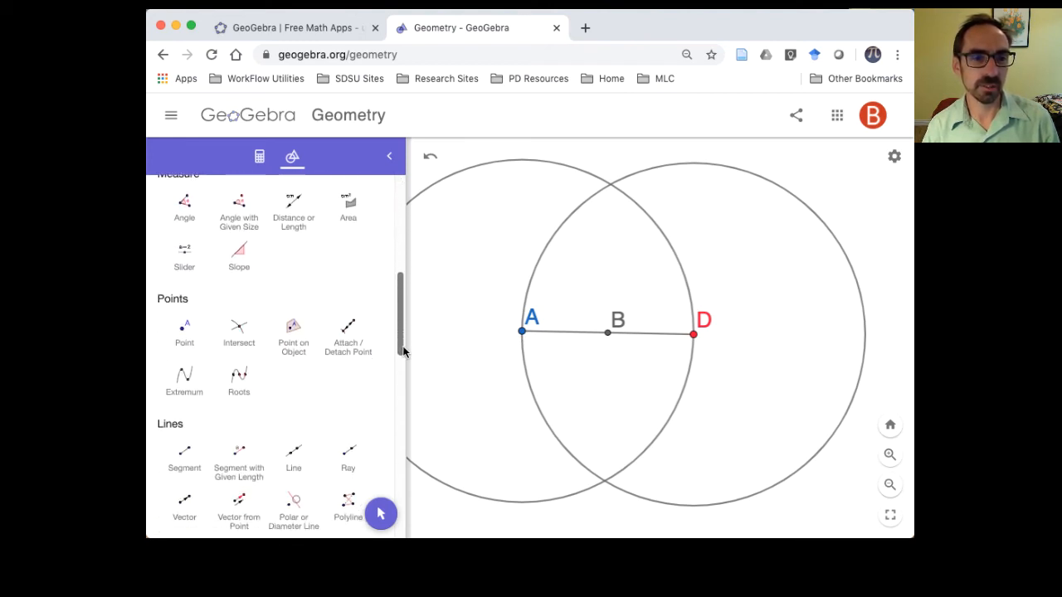
click(239, 336)
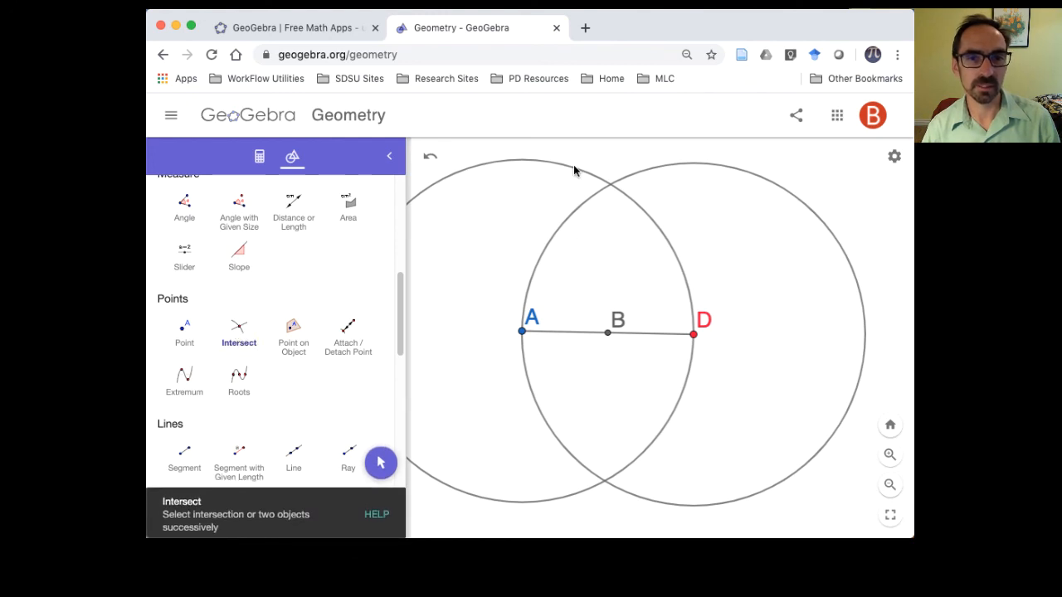
click(643, 178)
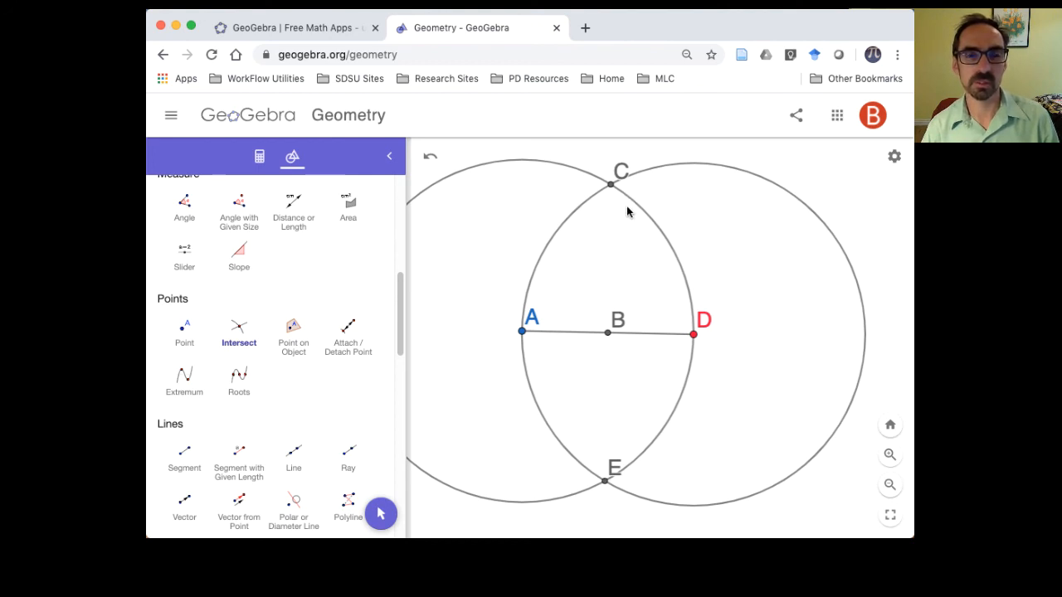
- Draw a line through the circles' intersection points C and E
drag(402, 332, 402, 224)
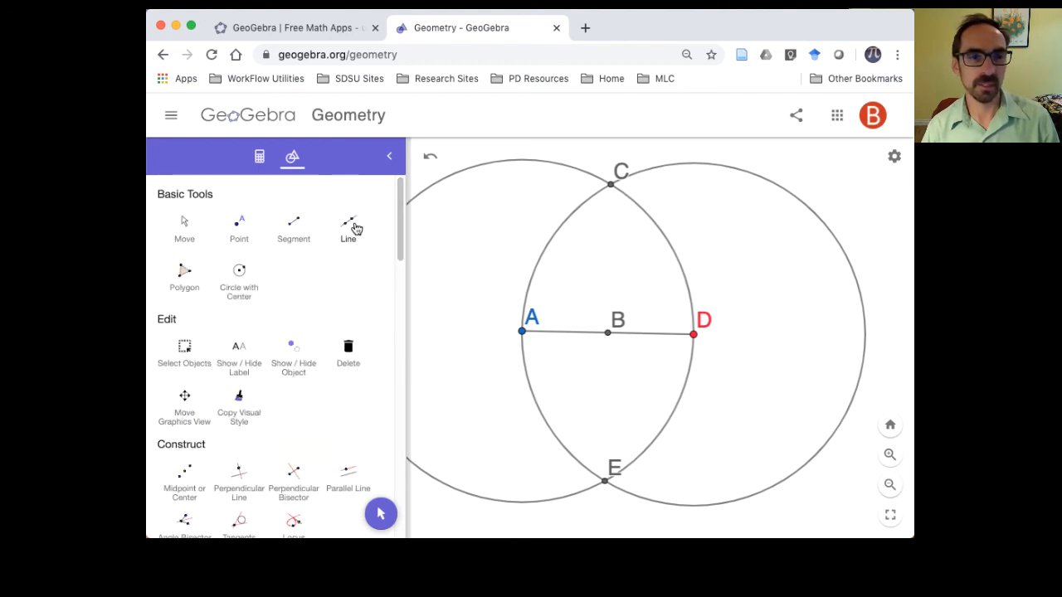
click(349, 225)
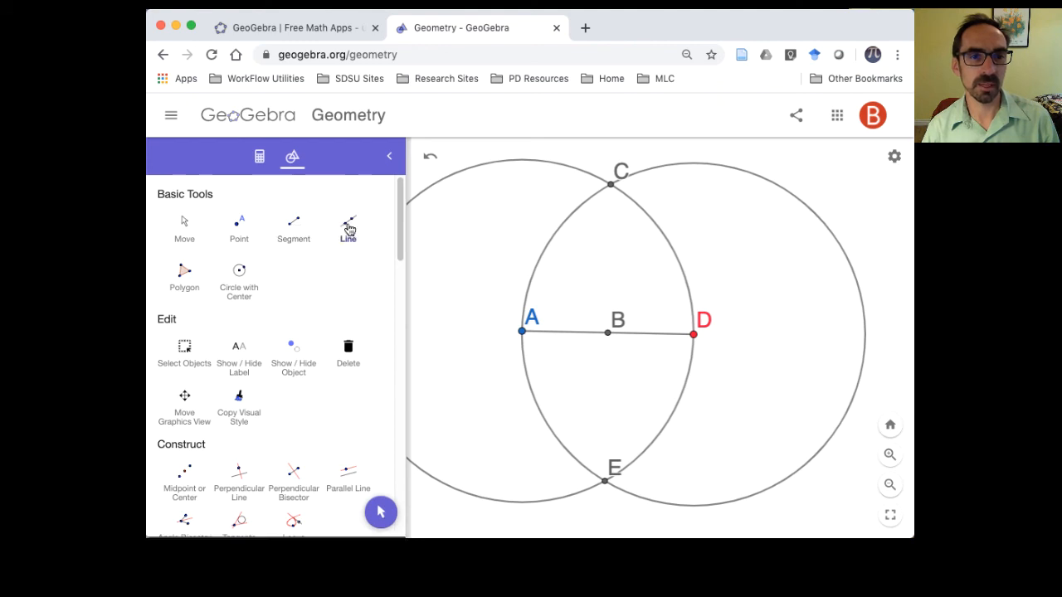
click(612, 186)
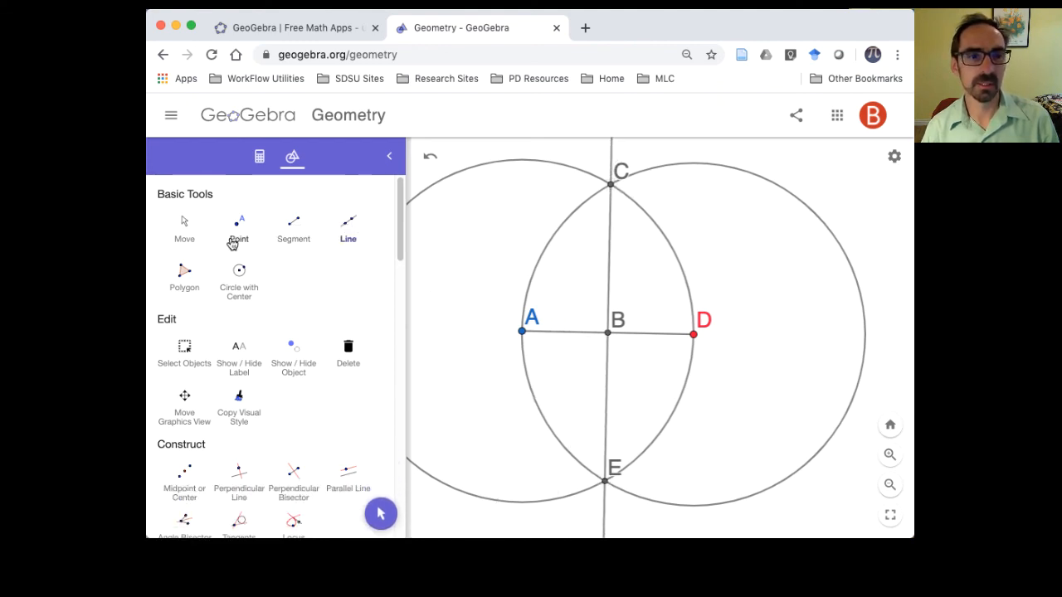
- Change the line through C and E to the short-dashed line style and deselect it
click(186, 224)
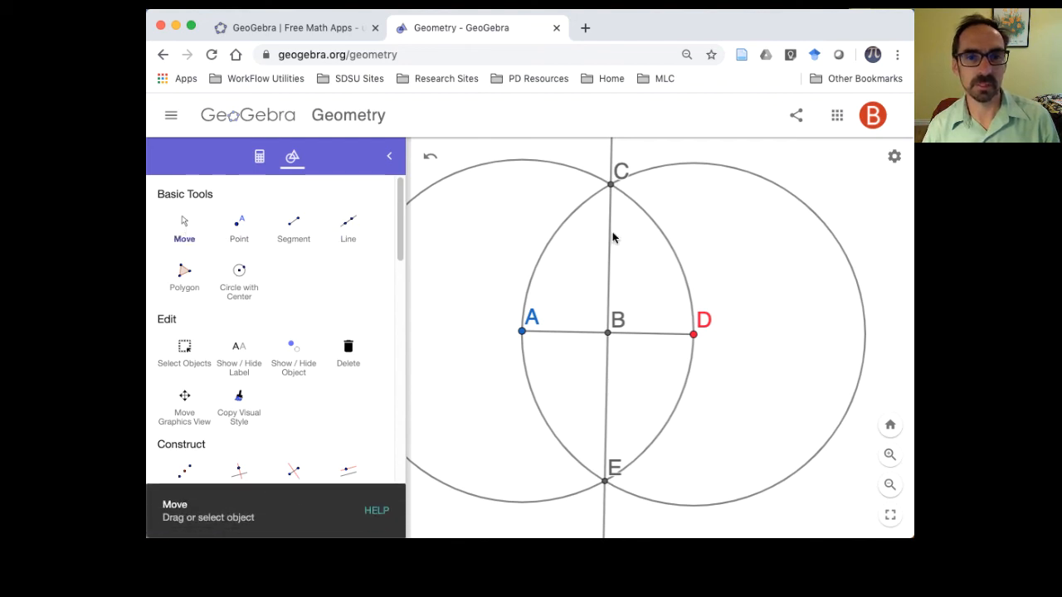
click(610, 236)
click(666, 257)
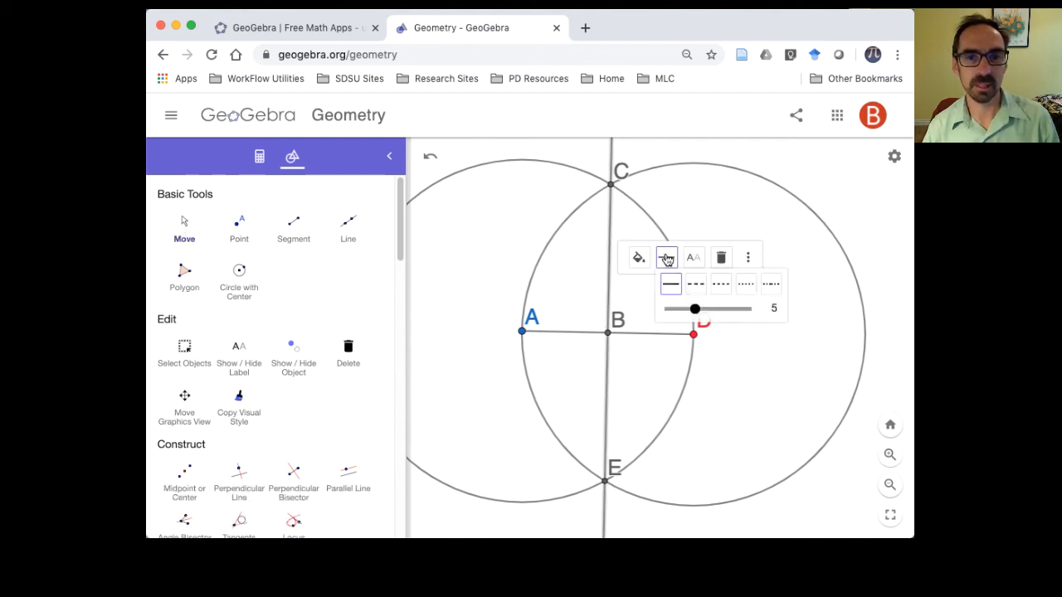
click(719, 285)
click(511, 237)
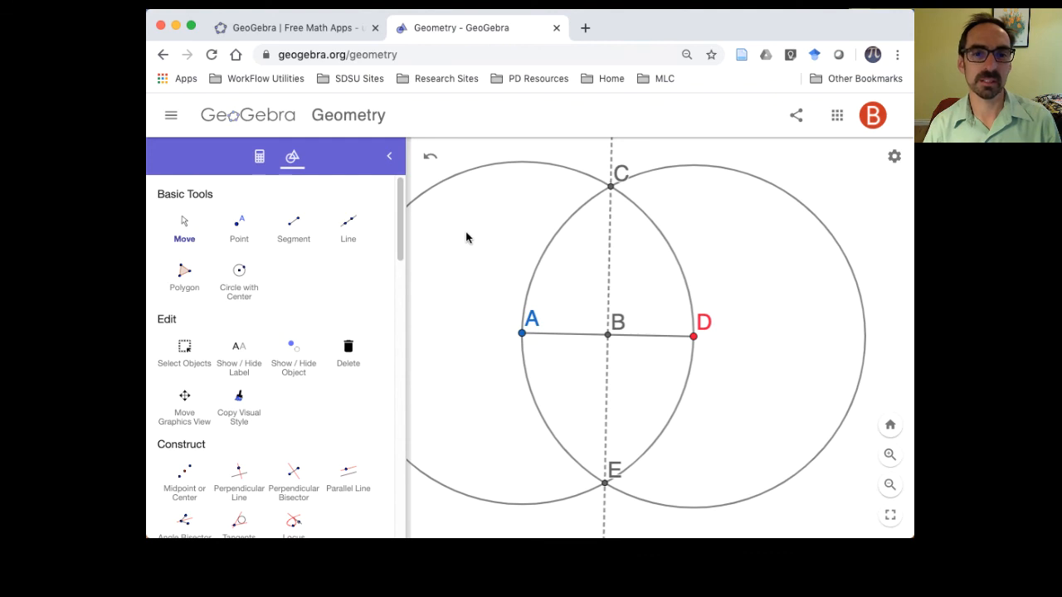
click(186, 230)
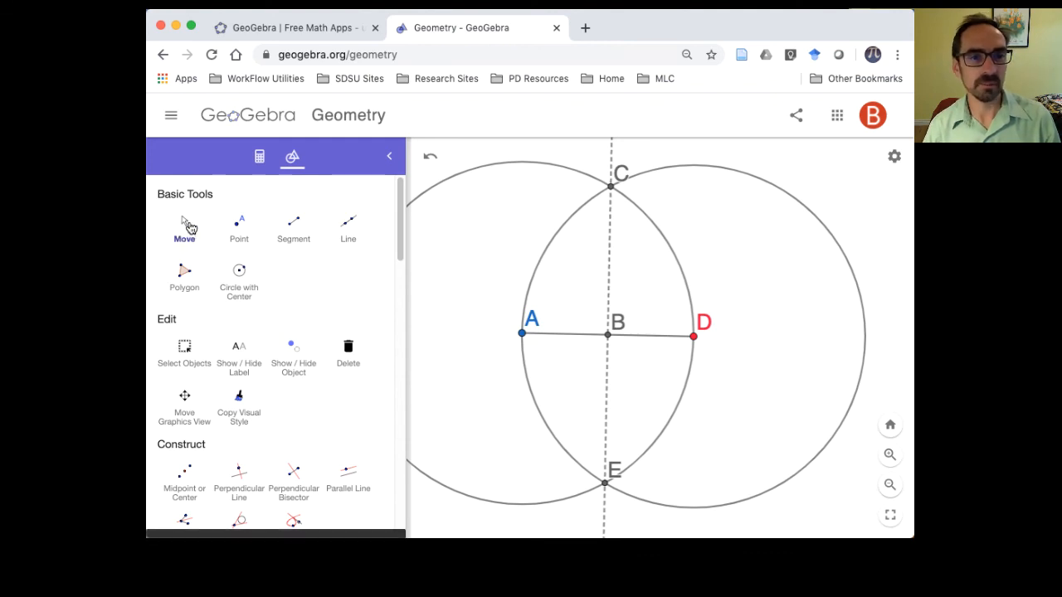